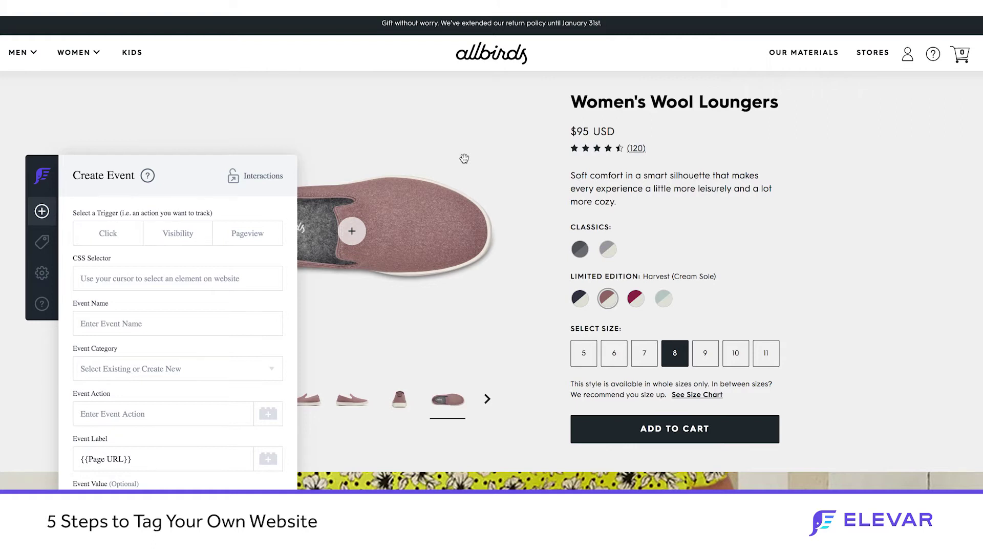
# Inspect the product page elements worth tracking: the Women navigation menu, the size chart and the thumbnail image gallery
pyautogui.click(95, 56)
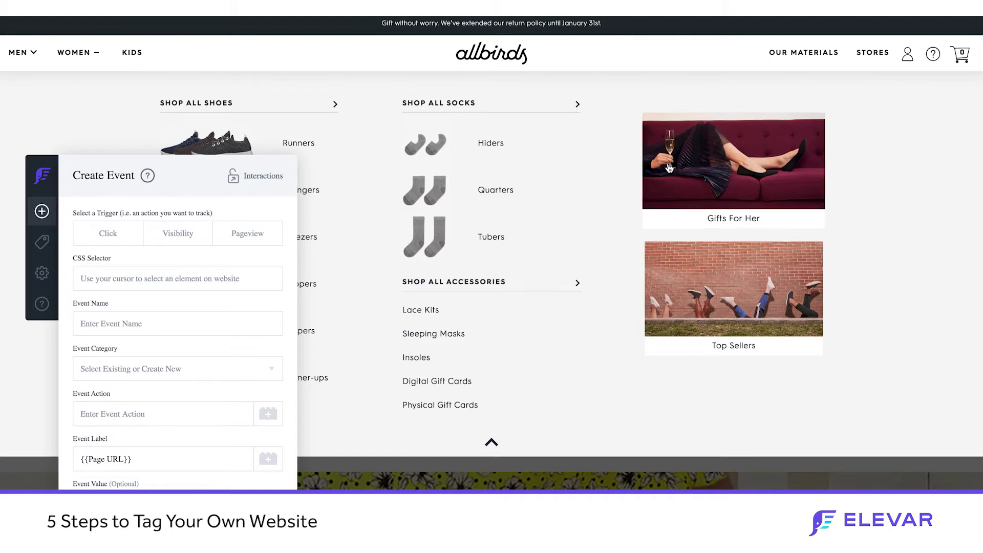
pyautogui.click(85, 54)
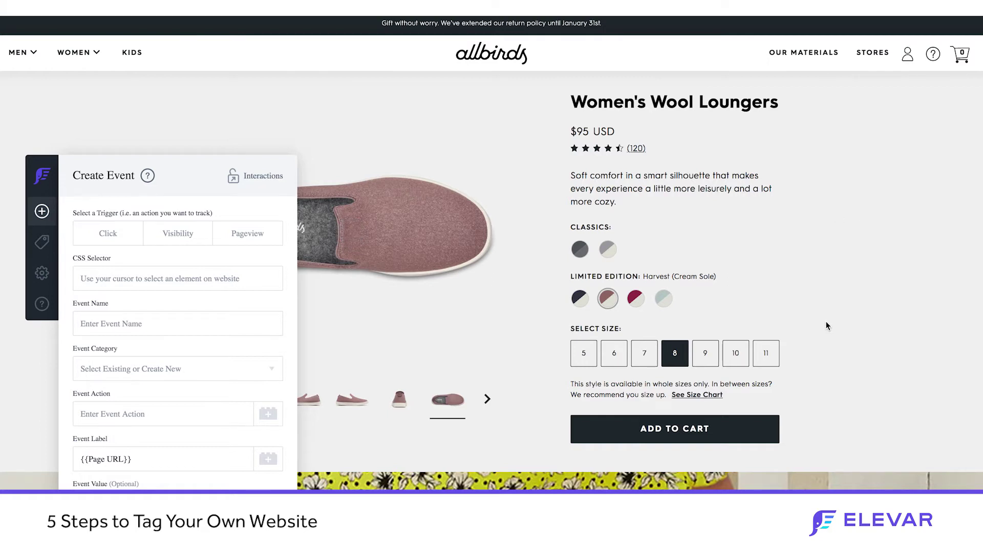
pyautogui.click(705, 395)
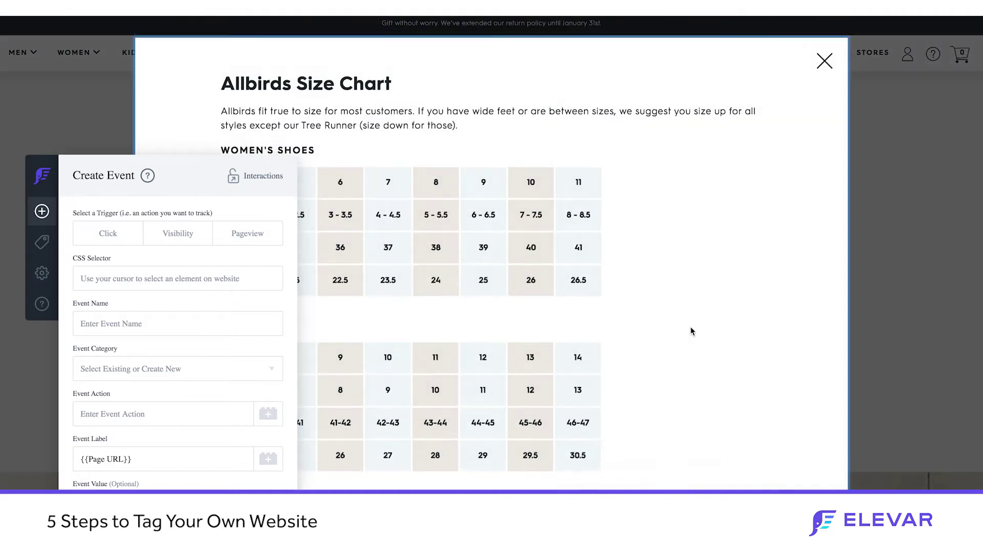
pyautogui.click(830, 60)
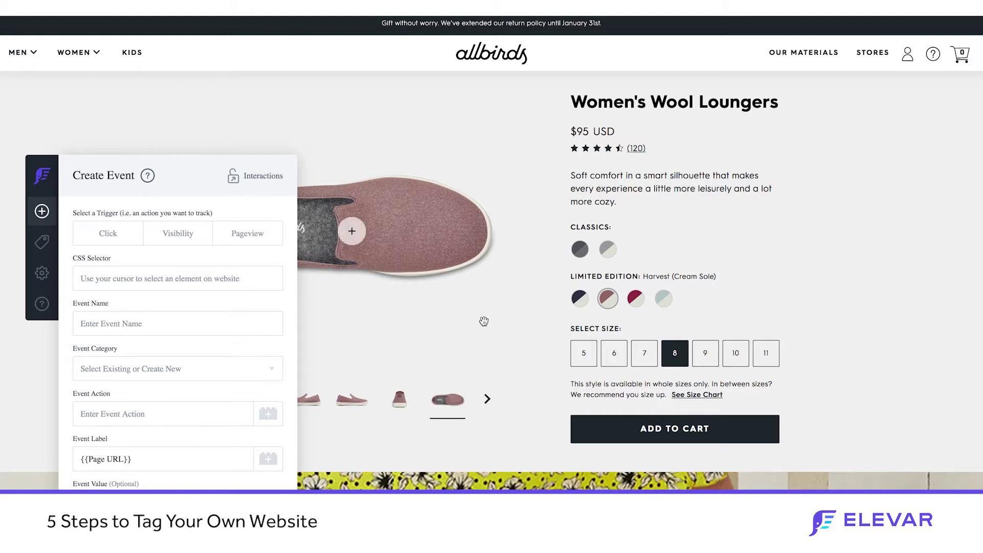
pyautogui.click(487, 399)
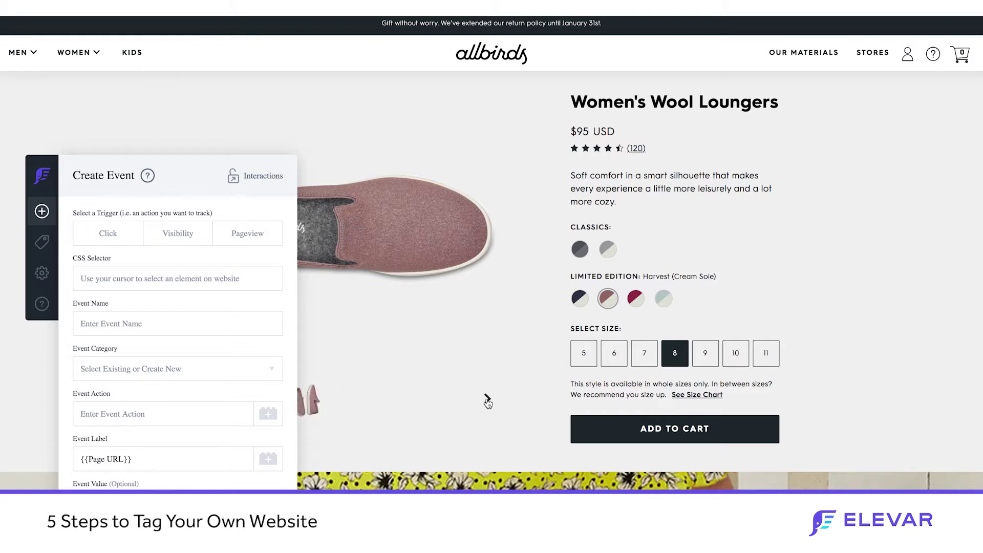
pyautogui.scroll(-3, 539, 399)
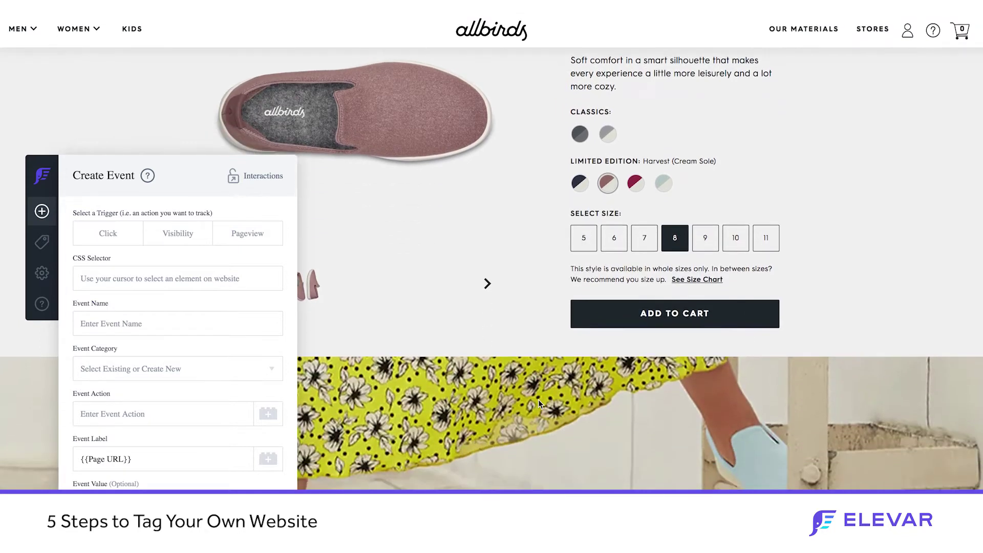
pyautogui.scroll(3, 539, 405)
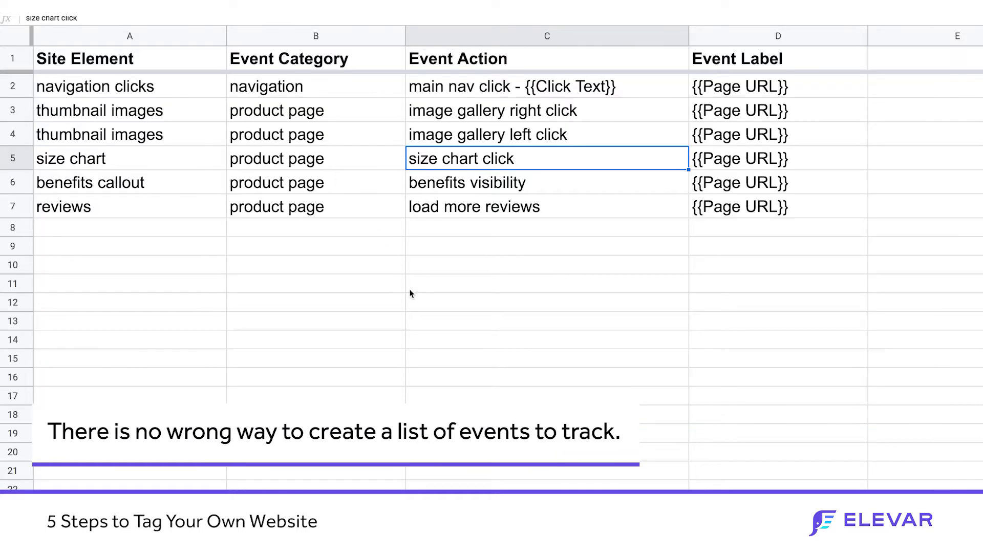
# Review the event plan spreadsheet, comparing its navigation clicks row with the site's Women menu and checking the thumbnail images row
pyautogui.click(410, 290)
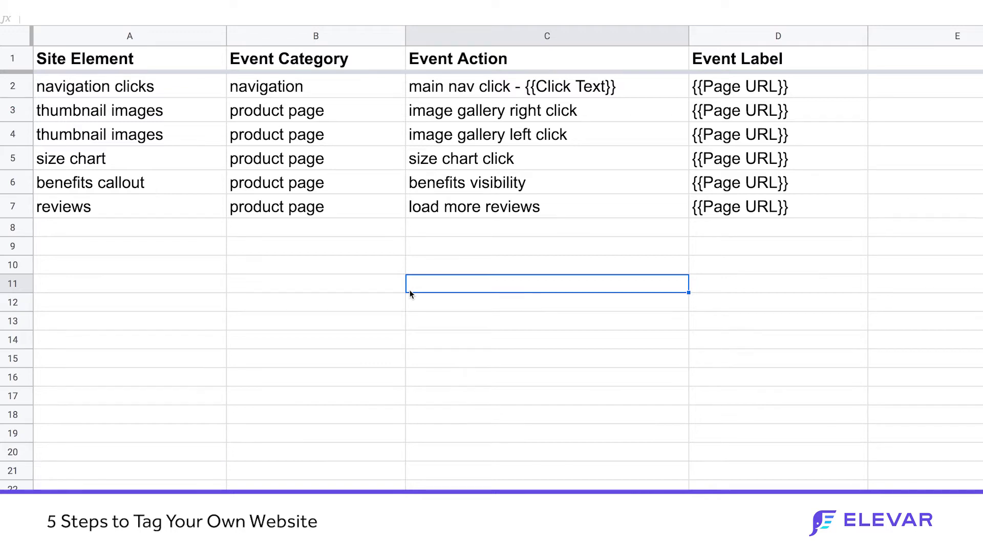
pyautogui.click(12, 86)
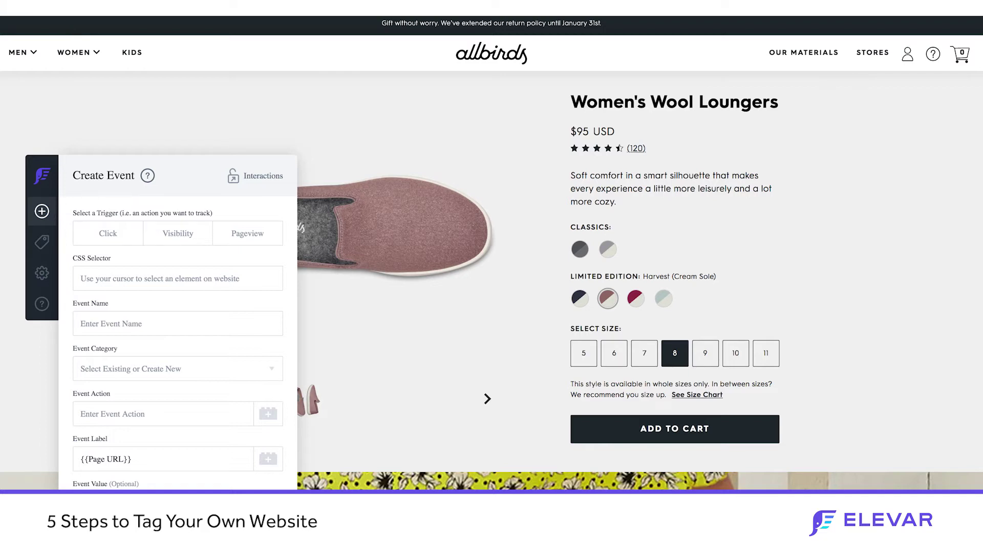
pyautogui.click(74, 53)
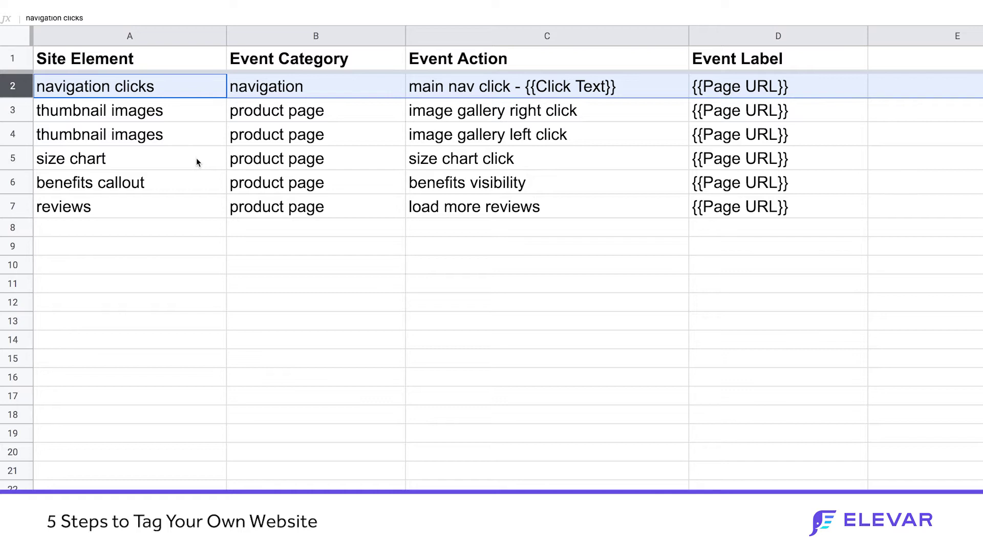
pyautogui.click(155, 118)
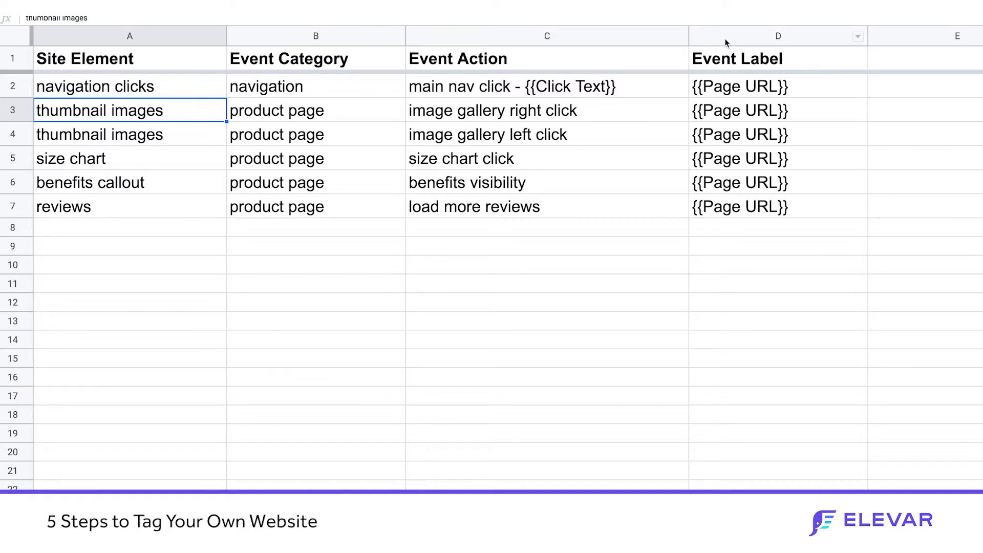
pyautogui.moveTo(269, 2)
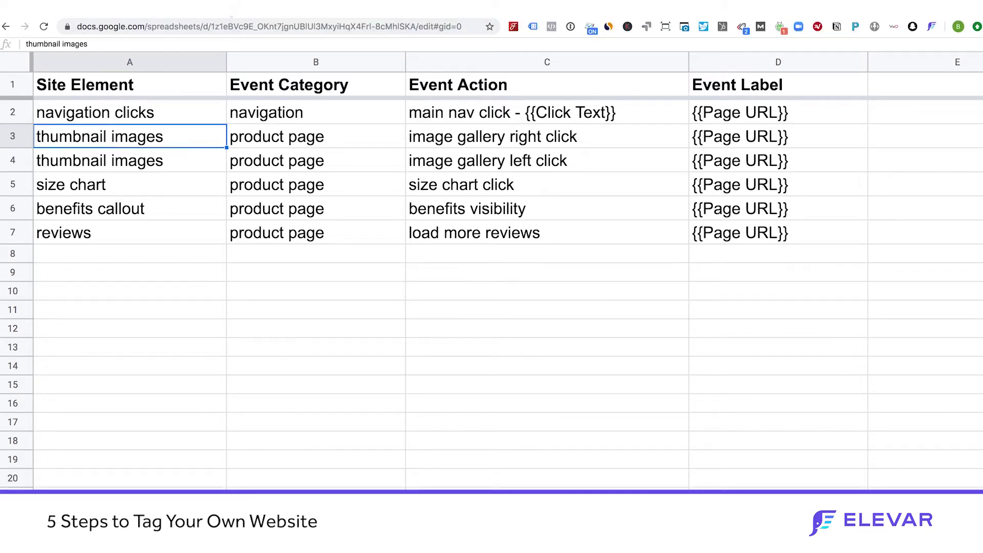
# Switch to the Allbirds product page, close the Women menu, and open a cleared, enlarged developer console
pyautogui.hotkey('ctrl', 'Tab')
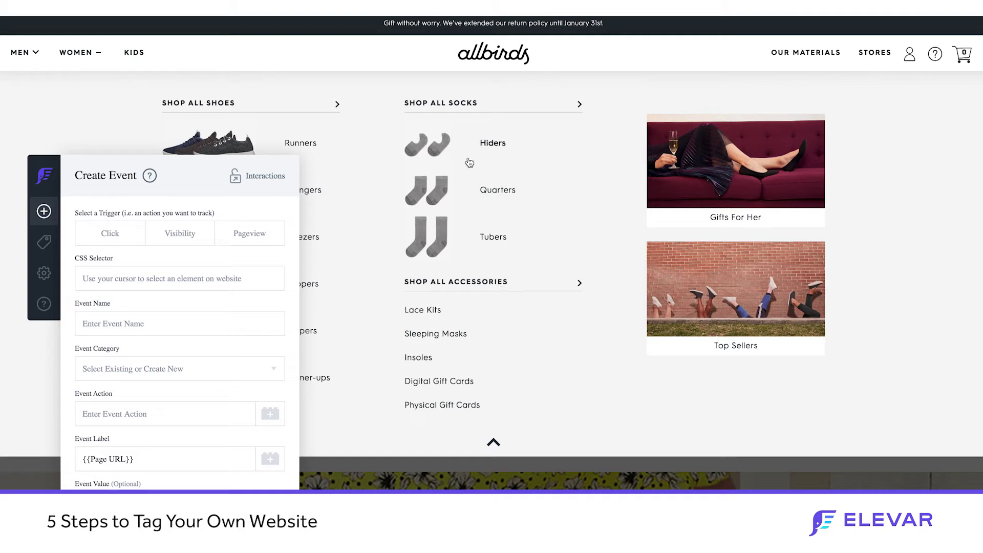
pyautogui.click(493, 444)
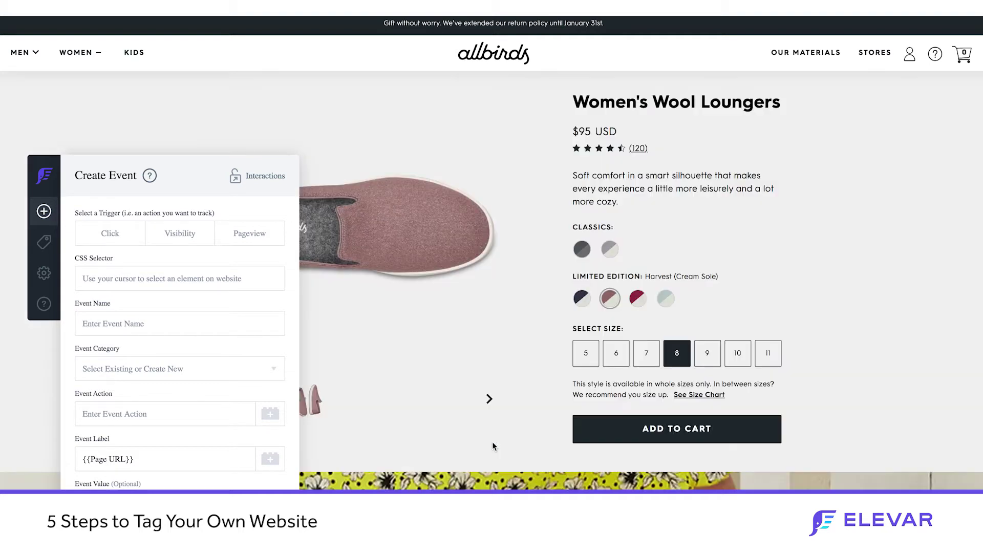
pyautogui.rightClick(829, 218)
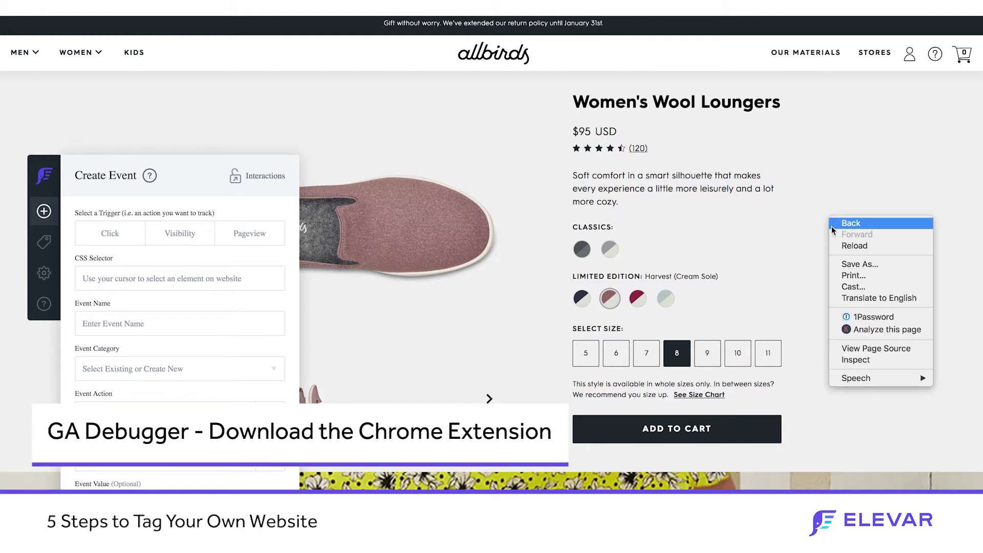
pyautogui.click(854, 360)
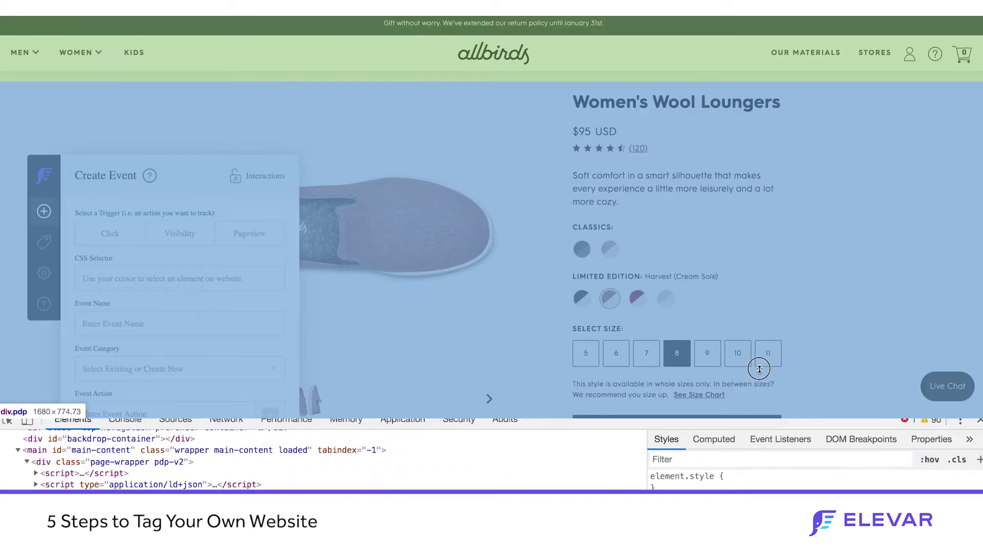
pyautogui.moveTo(759, 369); pyautogui.dragTo(760, 358)
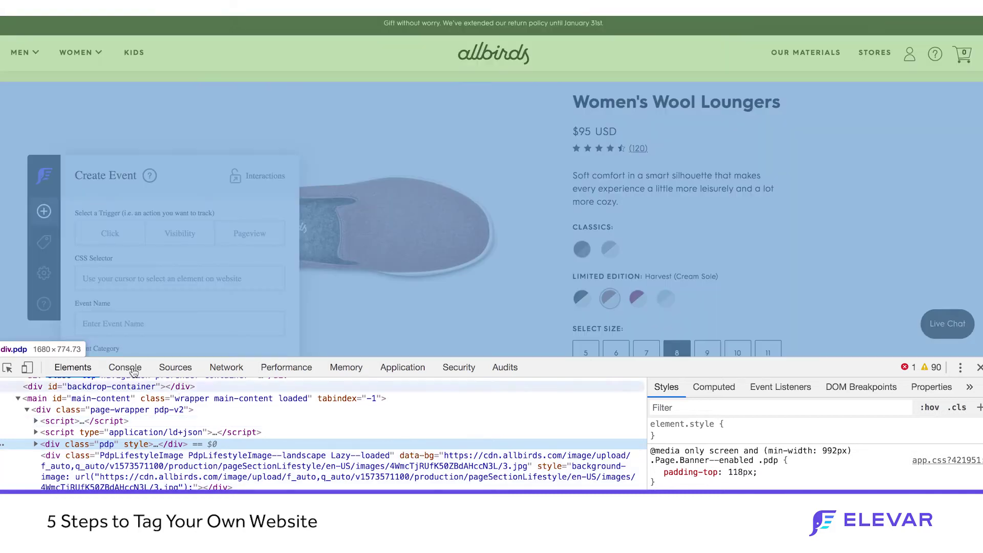
pyautogui.click(128, 369)
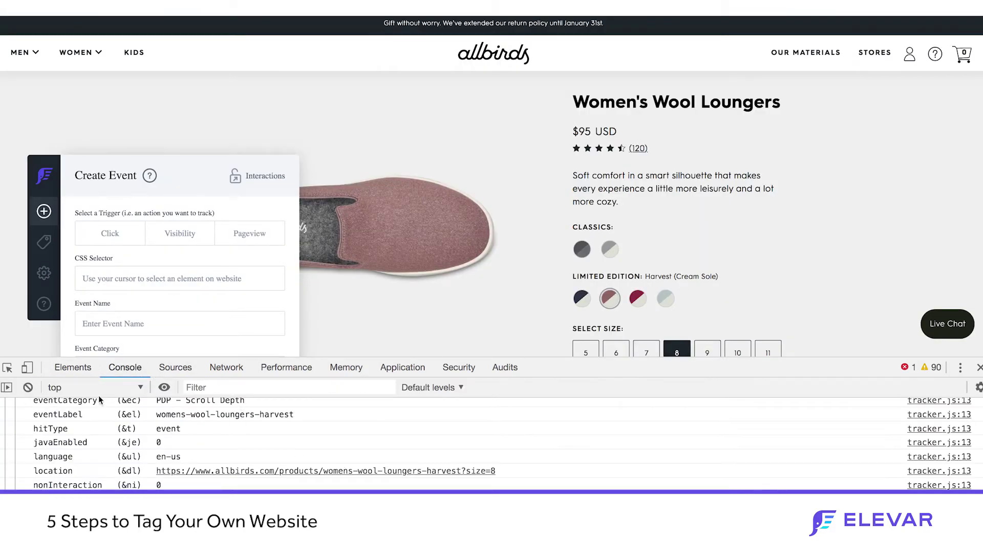
pyautogui.click(28, 387)
pyautogui.moveTo(787, 376); pyautogui.dragTo(779, 294)
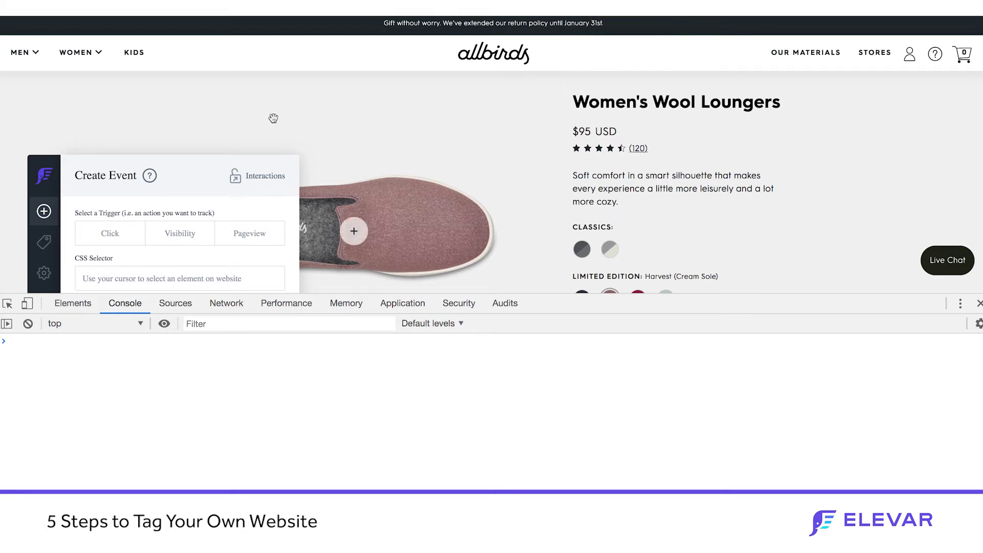
# Expand the Women navigation menu and examine the event action, category, label and value logged in the console
pyautogui.click(93, 56)
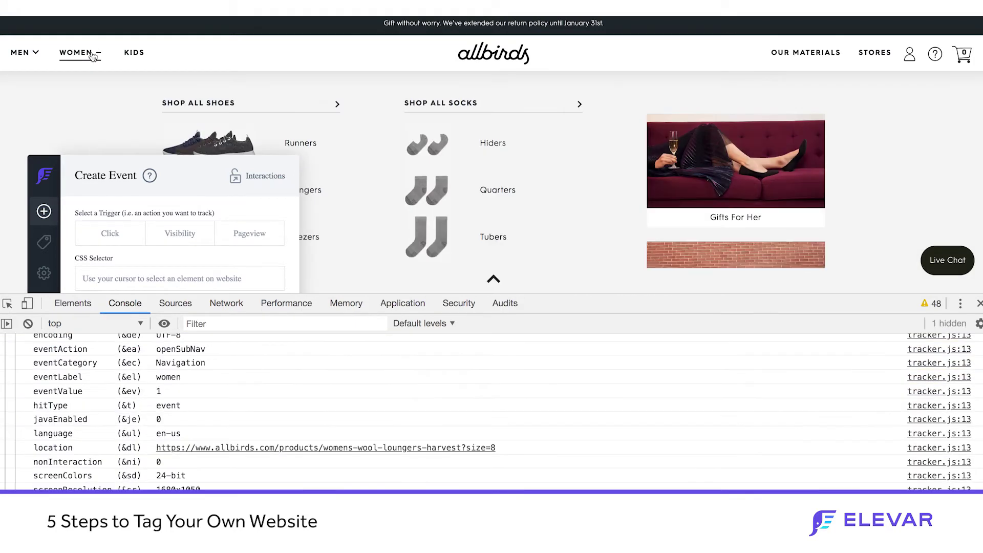
pyautogui.scroll(5, 417, 451)
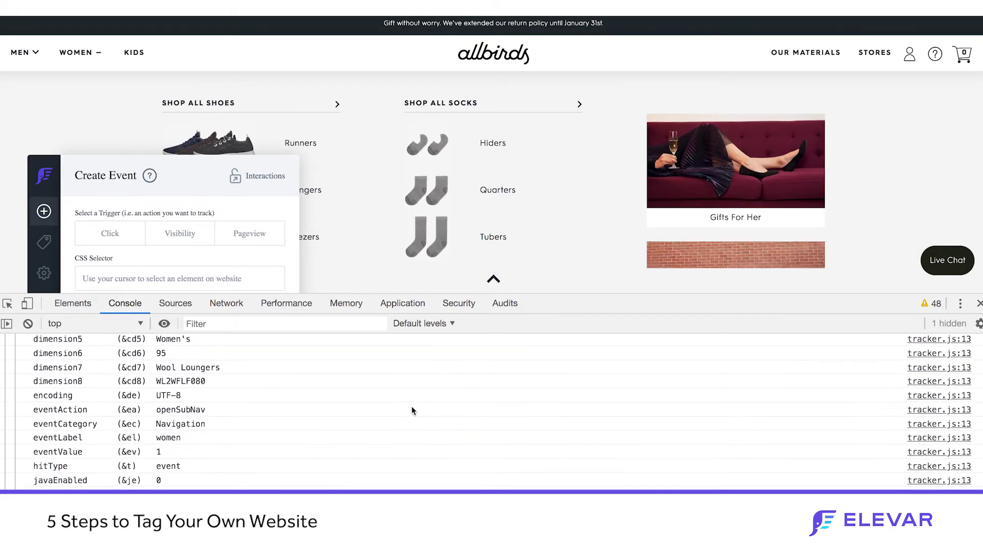
pyautogui.scroll(5, 413, 411)
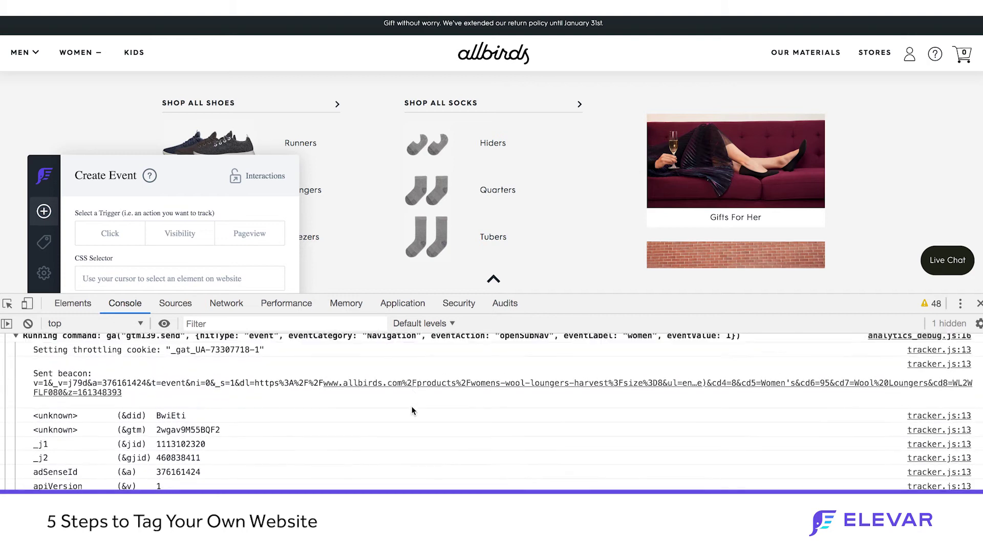
pyautogui.scroll(-8, 413, 410)
pyautogui.scroll(-2, 413, 411)
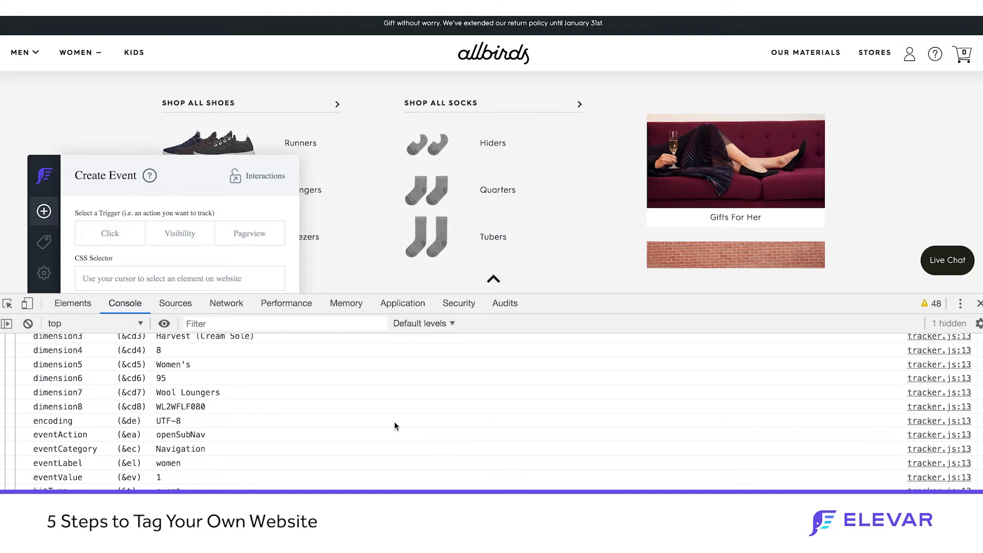
pyautogui.scroll(-1, 395, 423)
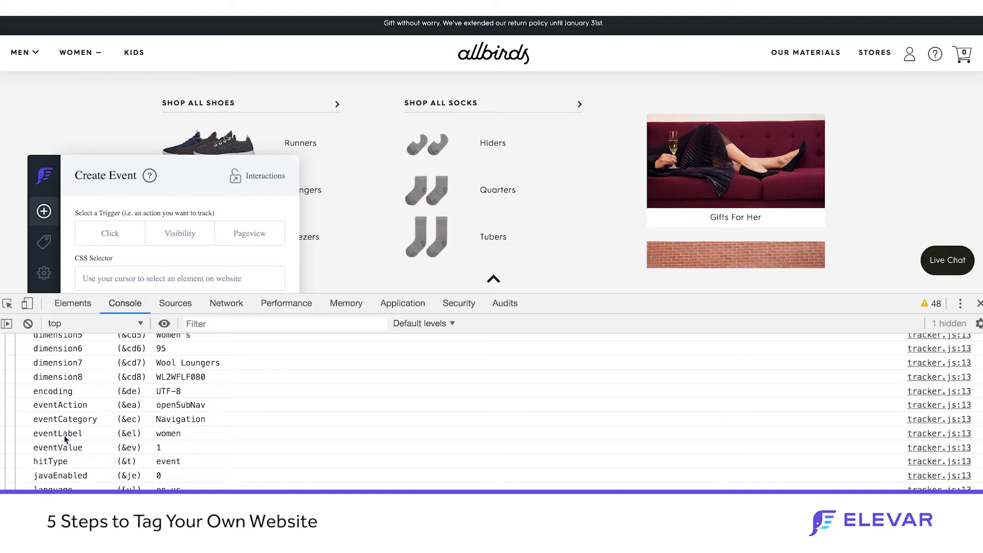
pyautogui.scroll(-1, 227, 453)
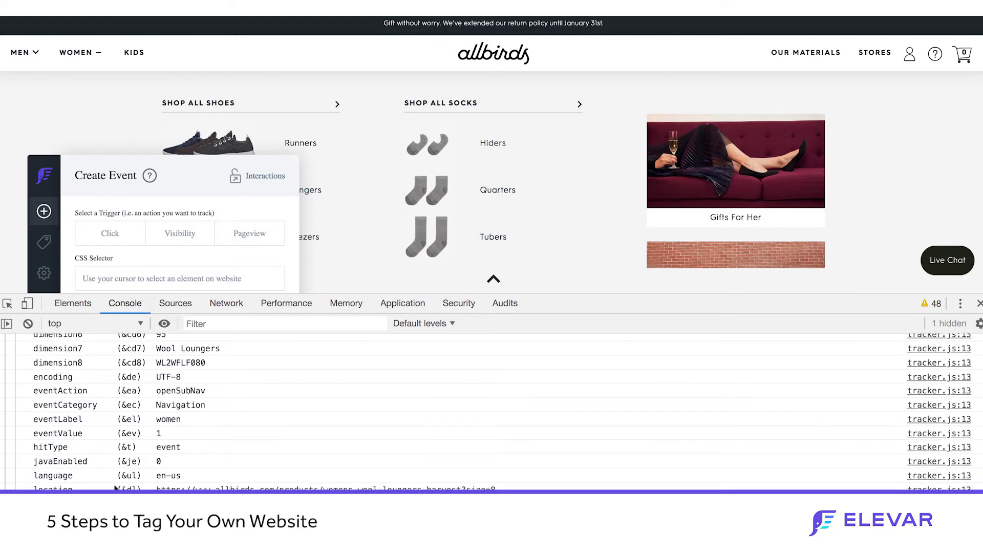
pyautogui.scroll(-1, 502, 412)
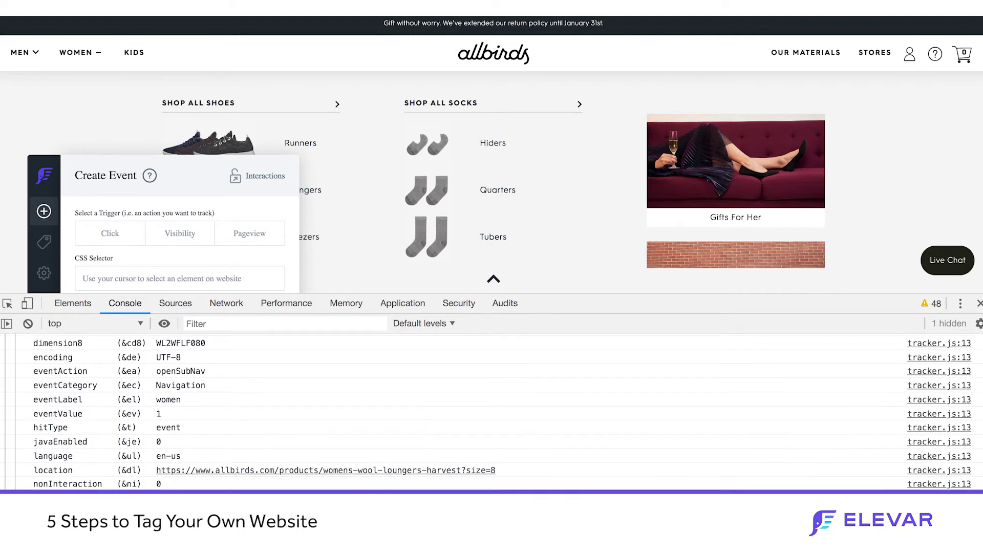
pyautogui.scroll(2, 502, 412)
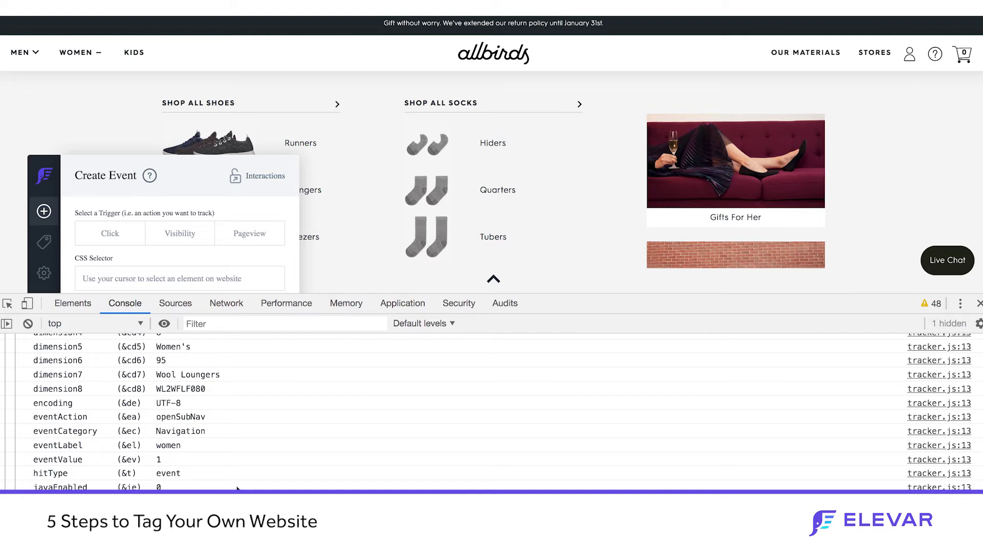
pyautogui.scroll(-1, 237, 481)
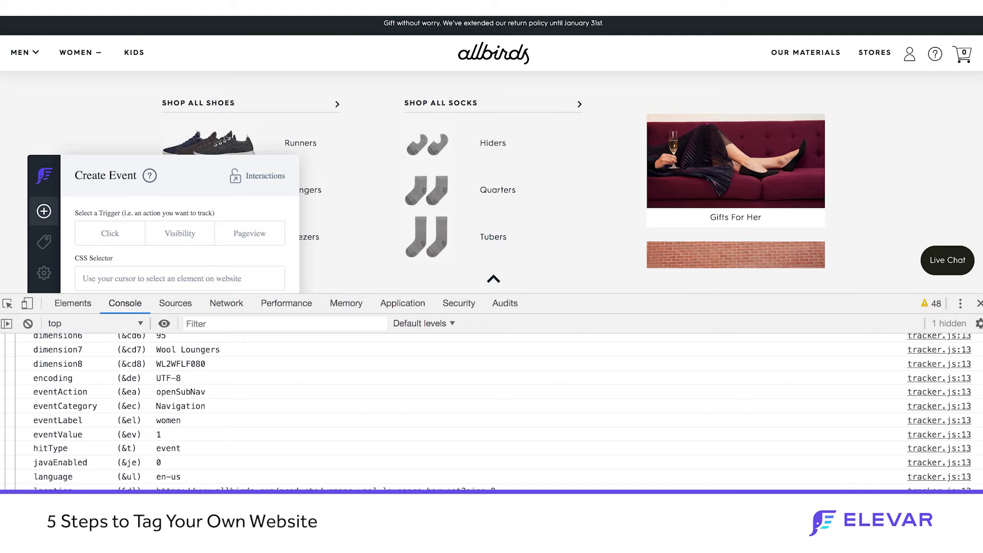
# Test the product's star rating link for tracking against a cleared console, and close the developer tools
pyautogui.click(85, 52)
pyautogui.click(28, 323)
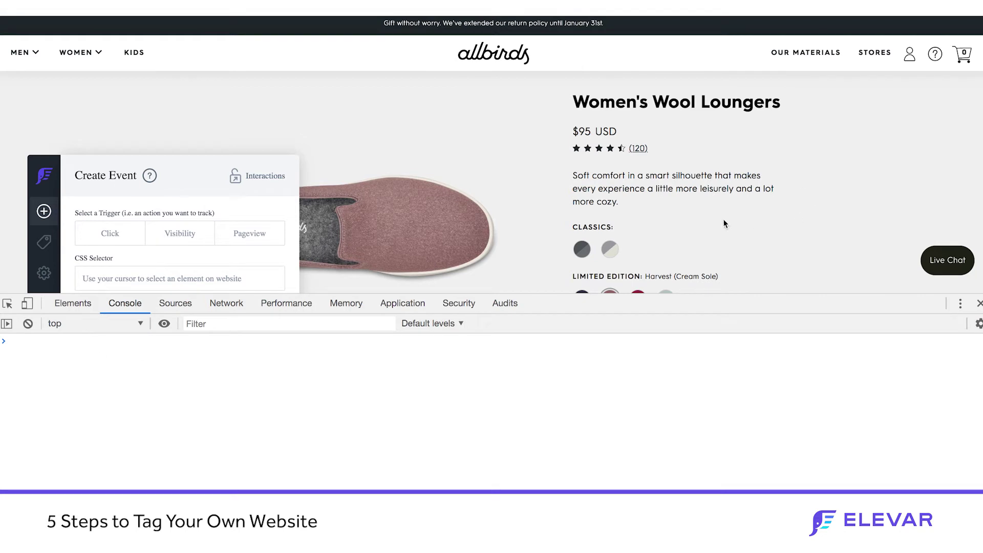
pyautogui.click(615, 149)
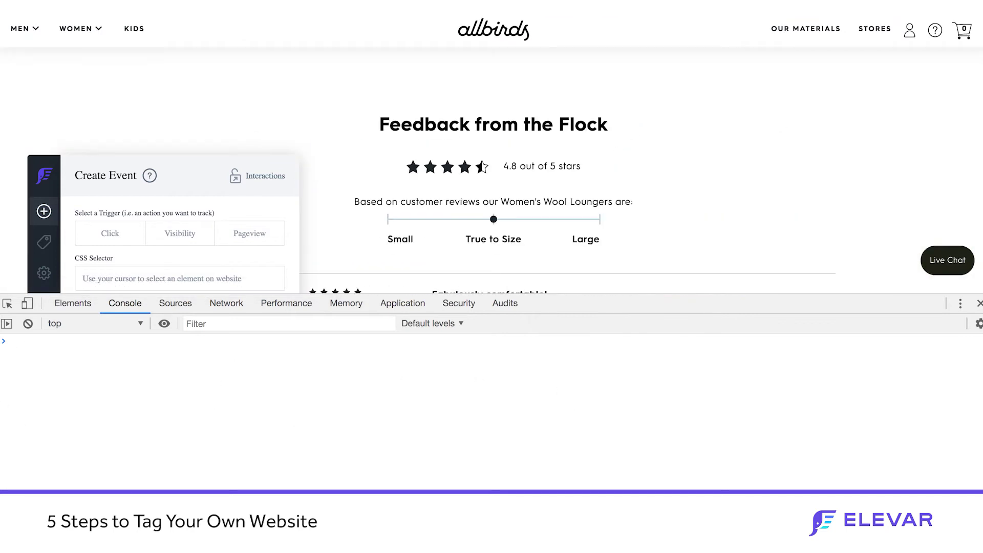
pyautogui.scroll(10, 652, 152)
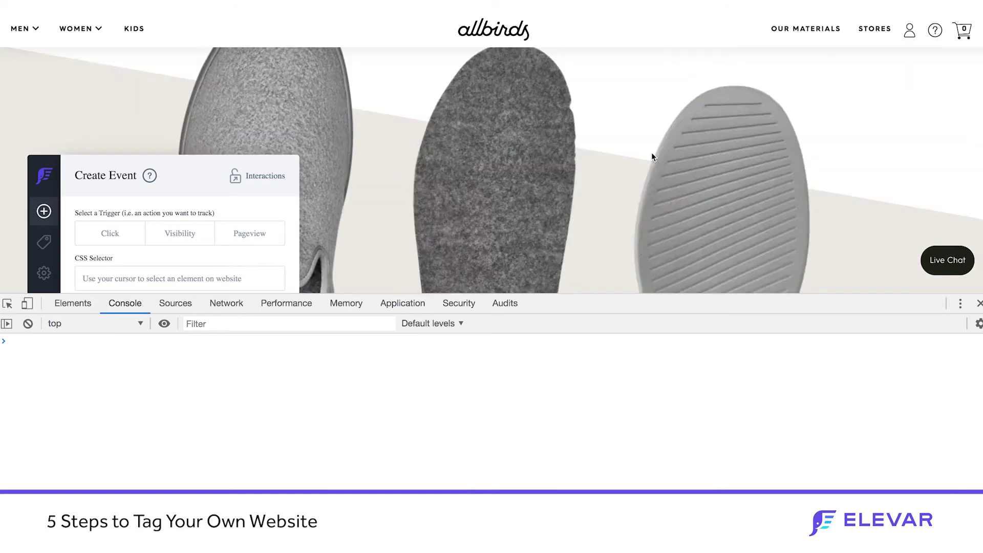
pyautogui.scroll(5, 651, 152)
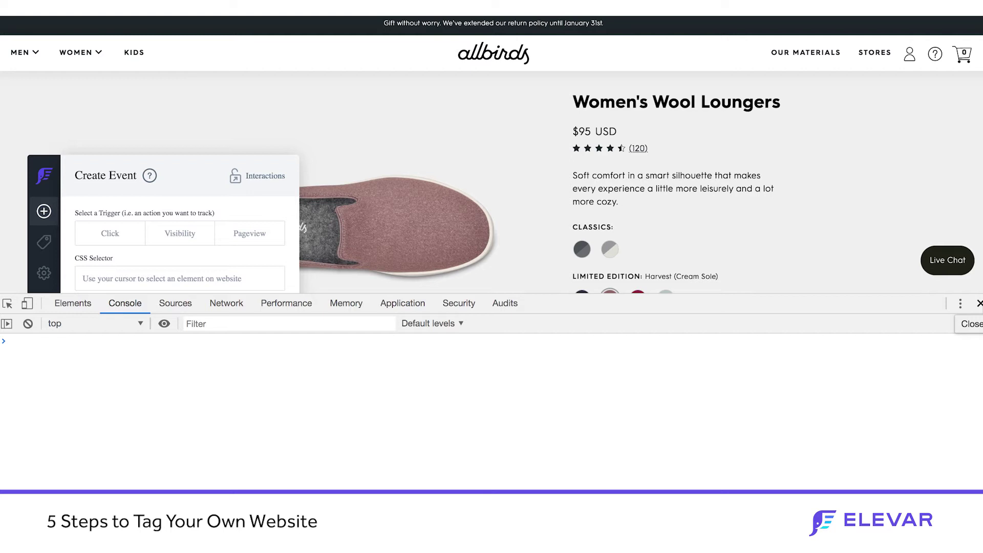
pyautogui.click(979, 304)
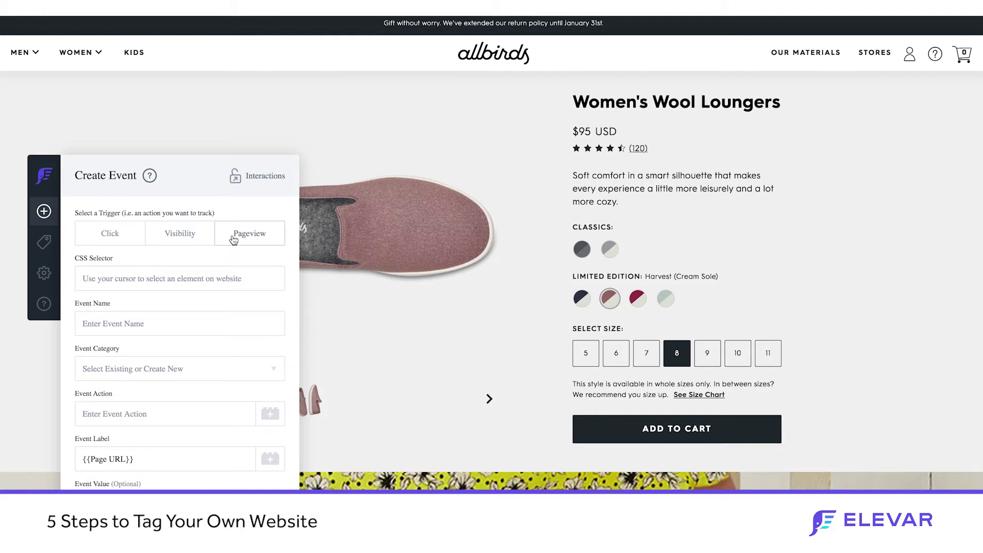
# Give the new event a Click trigger and capture the See Size Chart link as its CSS selector, .Button--link
pyautogui.click(110, 241)
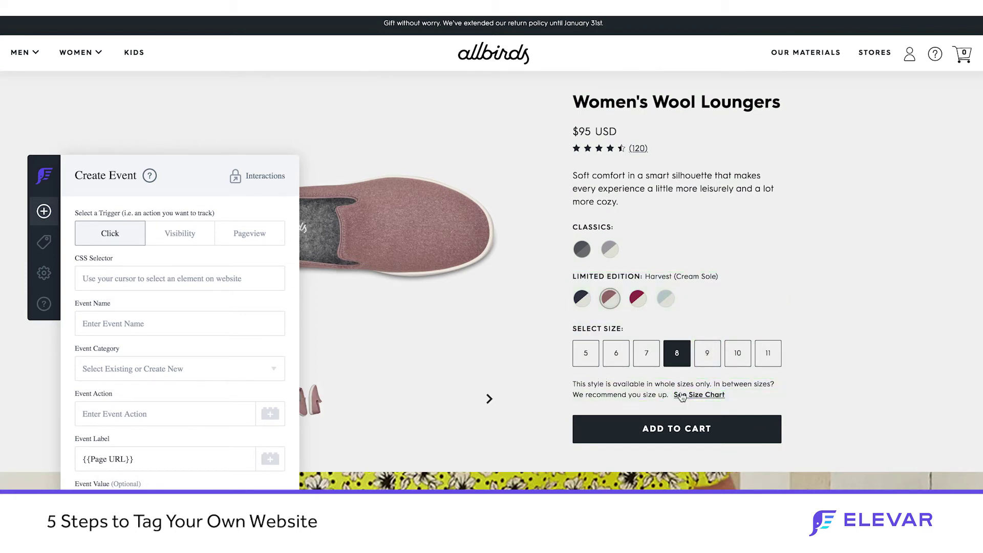
pyautogui.click(709, 397)
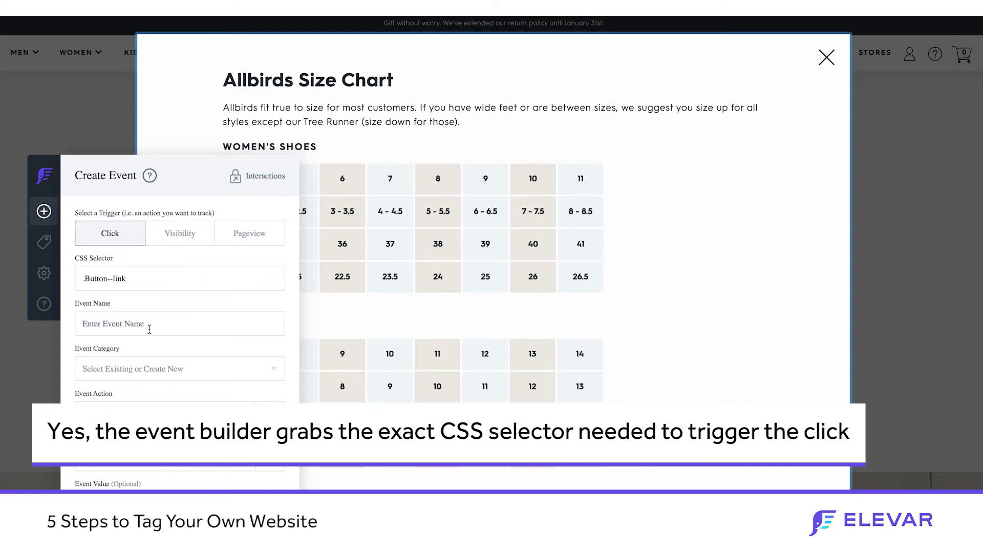
# Look over the event form's remaining fields, allow page interactions, and close the Allbirds size chart
pyautogui.scroll(-1, 136, 317)
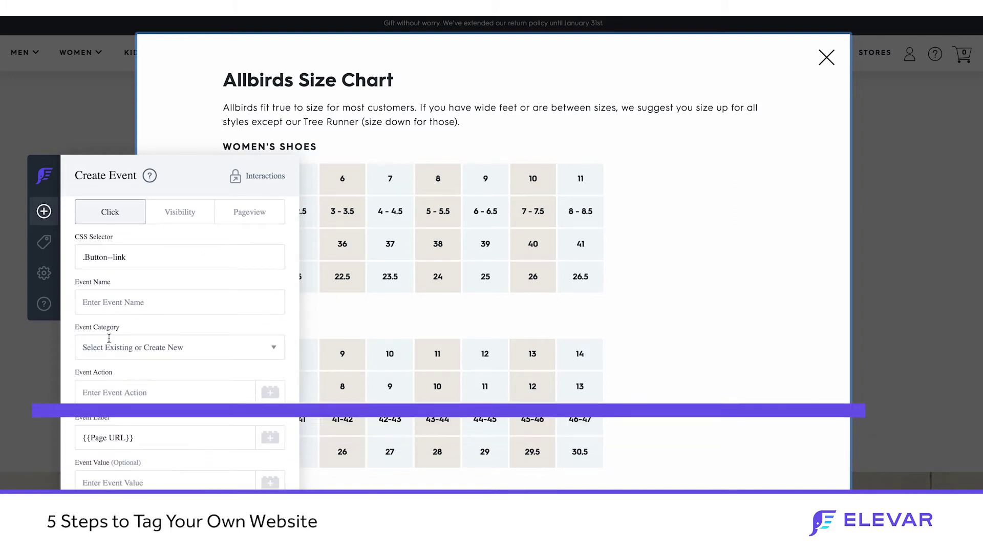
pyautogui.scroll(-2, 127, 395)
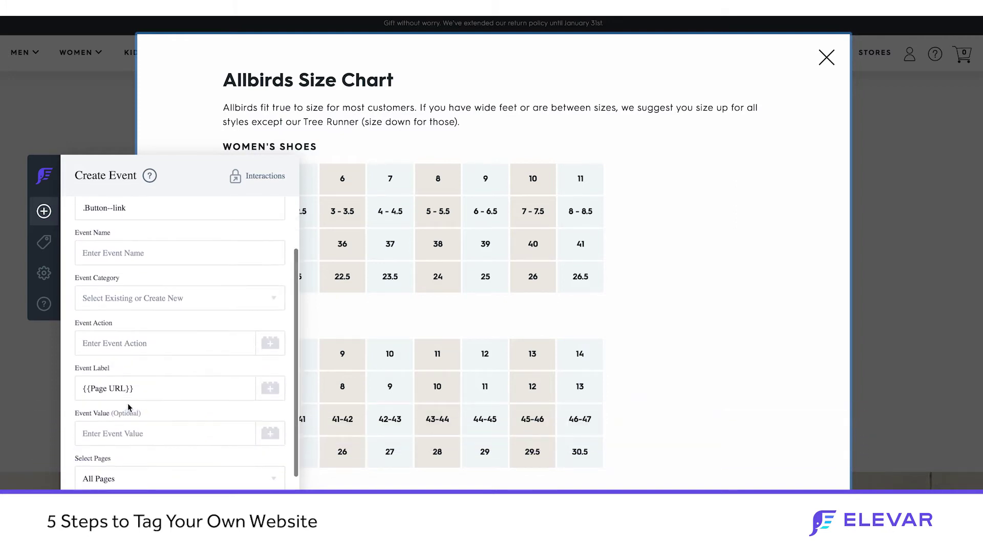
pyautogui.scroll(3, 131, 407)
pyautogui.click(256, 177)
pyautogui.click(826, 59)
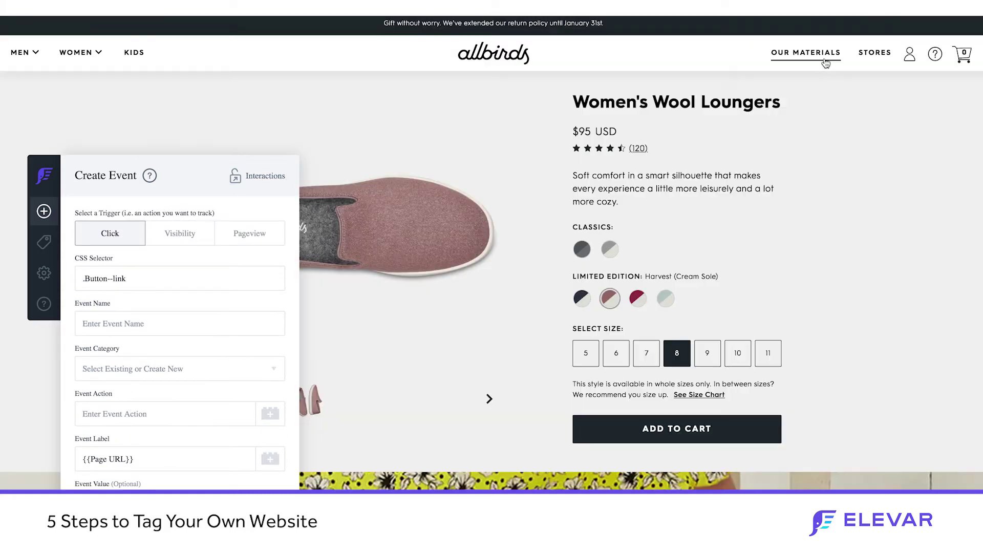
# Lock page interactions again and replace the CSS selector by capturing the product's review stars link, .ScrollTo
pyautogui.tripleClick(124, 281)
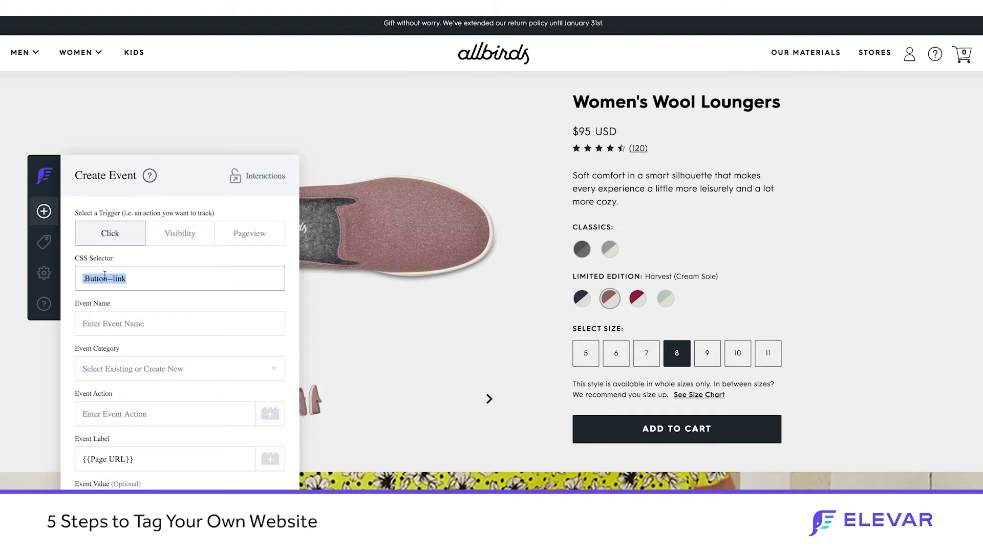
pyautogui.click(108, 242)
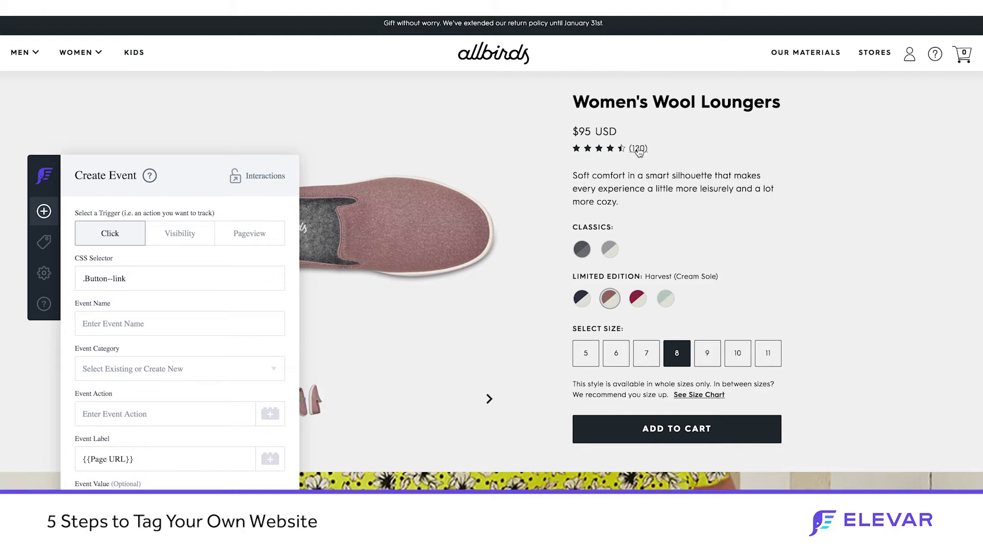
pyautogui.click(266, 180)
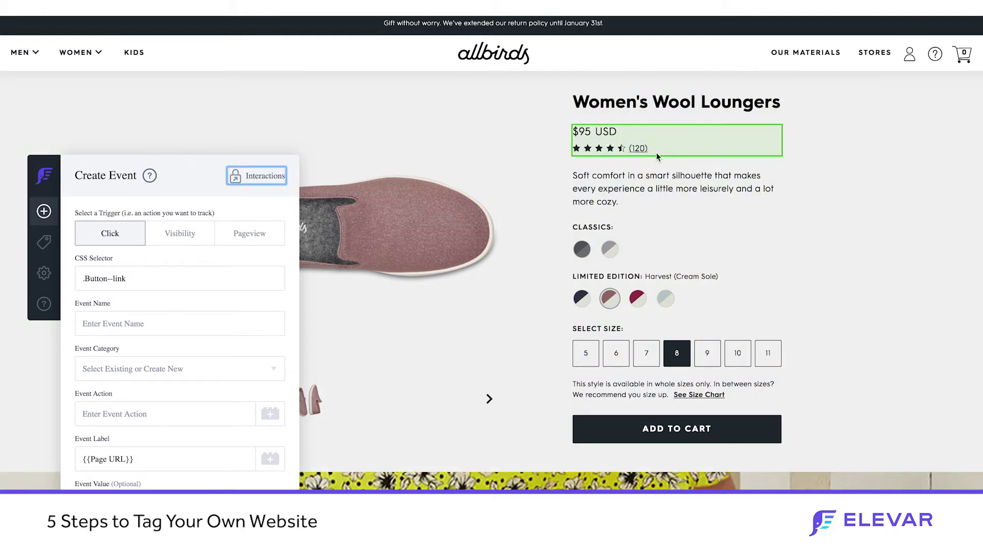
pyautogui.click(605, 154)
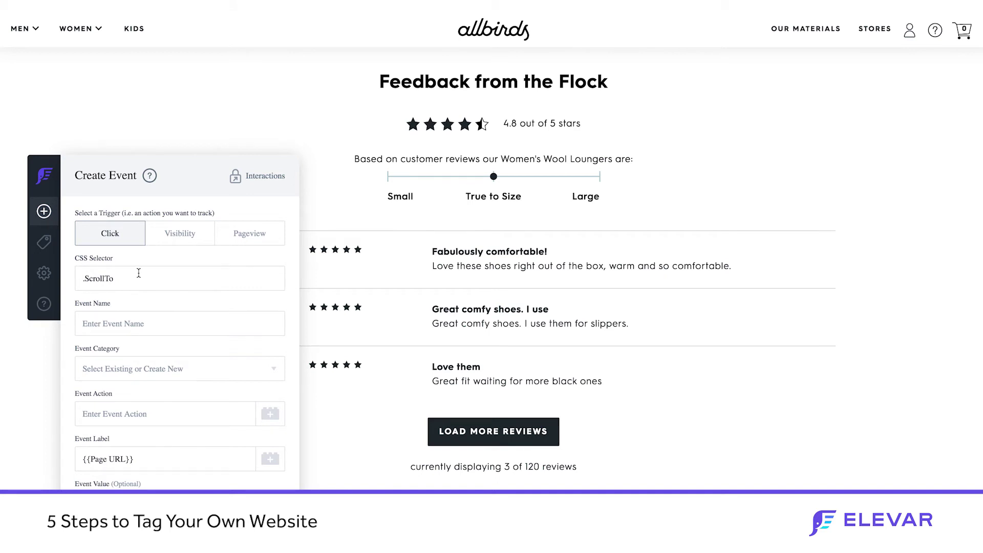
# Name the event "GA Event - Review Stars Click" and assign it the existing category product page
pyautogui.click(127, 325)
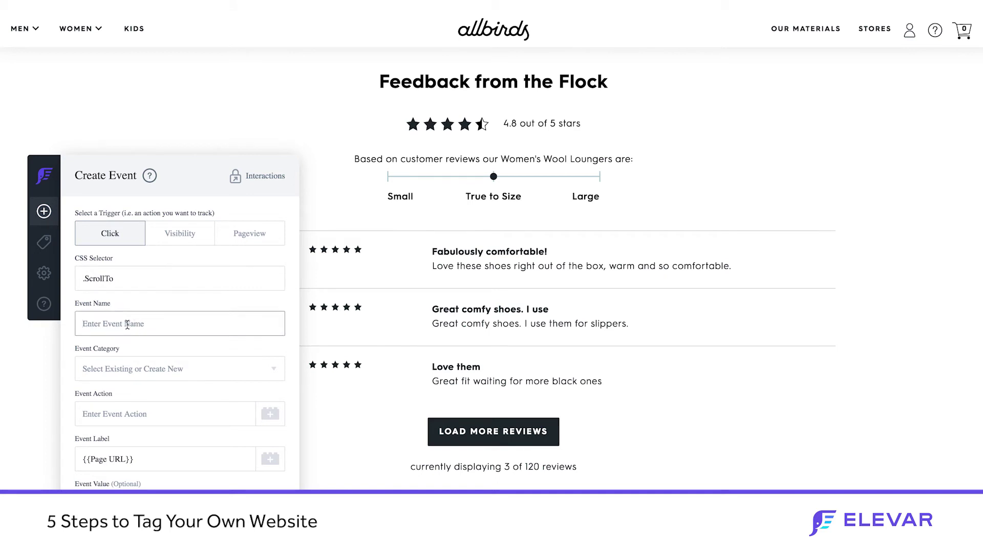
pyautogui.write('GA Event - Review Stars Click')
pyautogui.scroll(-2, 124, 327)
pyautogui.click(136, 289)
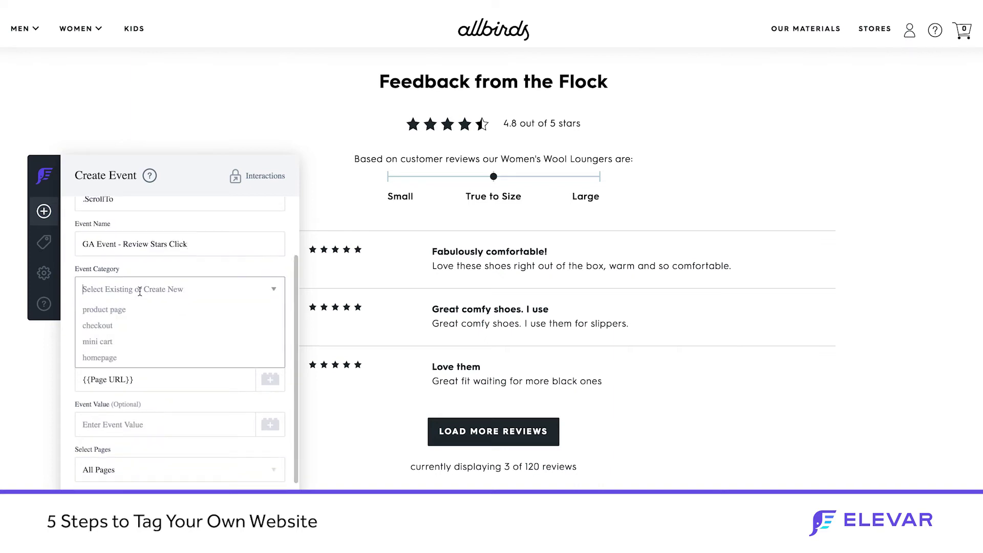
pyautogui.click(114, 309)
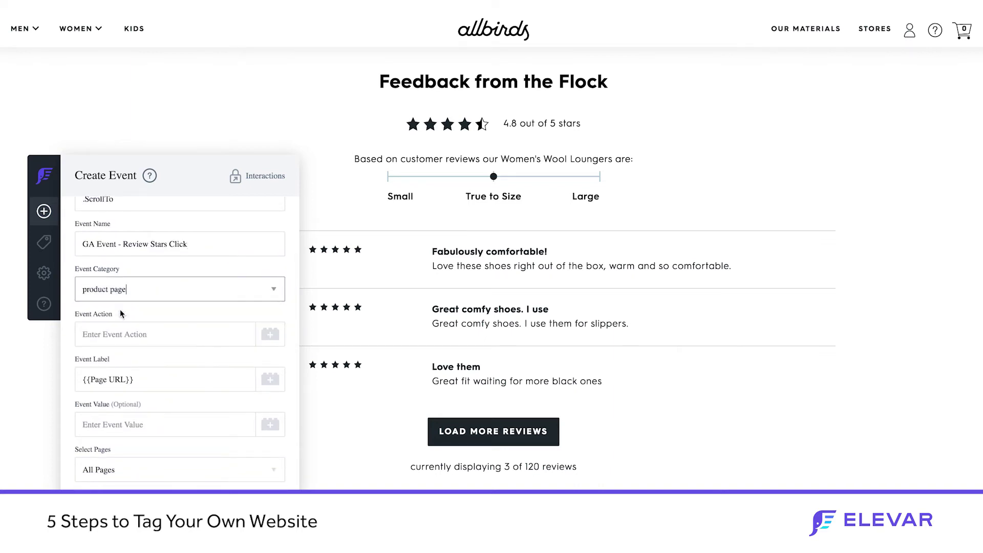
# Set the event action to "review stars click"
pyautogui.click(116, 334)
pyautogui.write('reiv')
pyautogui.write('ew stars click')
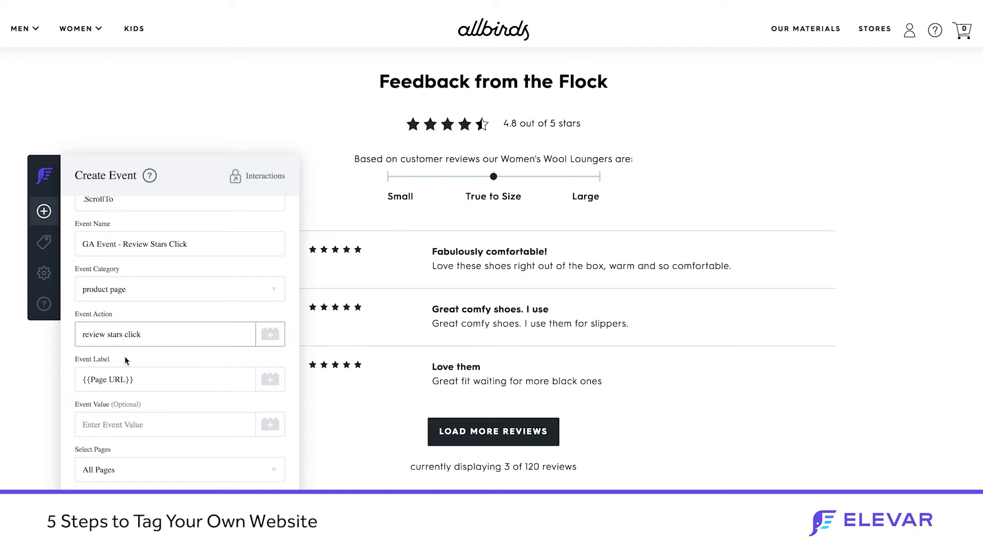
# Review the event's trigger, CSS selector, name, category, action, label, value and page settings
pyautogui.scroll(-1, 131, 348)
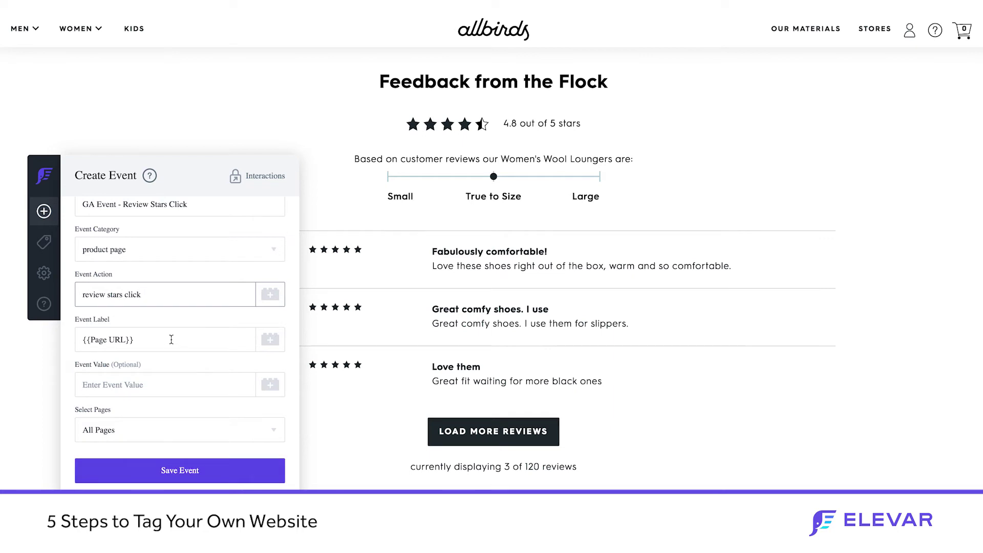
pyautogui.scroll(3, 173, 316)
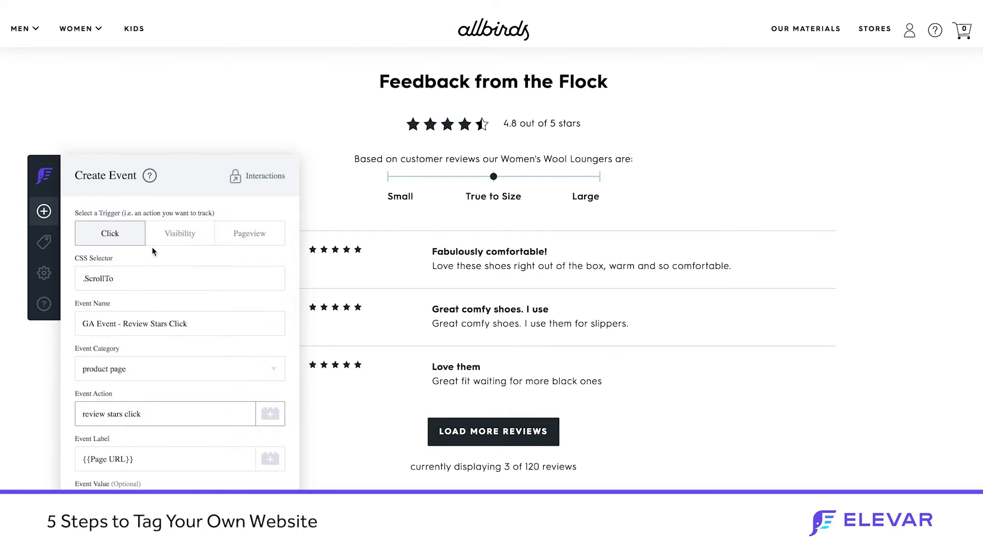
pyautogui.scroll(-1, 110, 272)
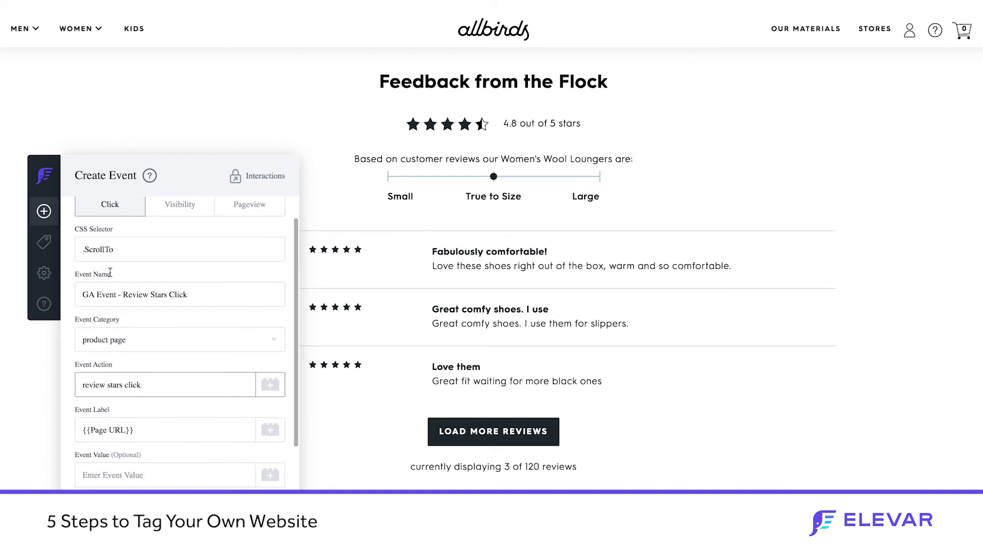
pyautogui.scroll(-1, 116, 314)
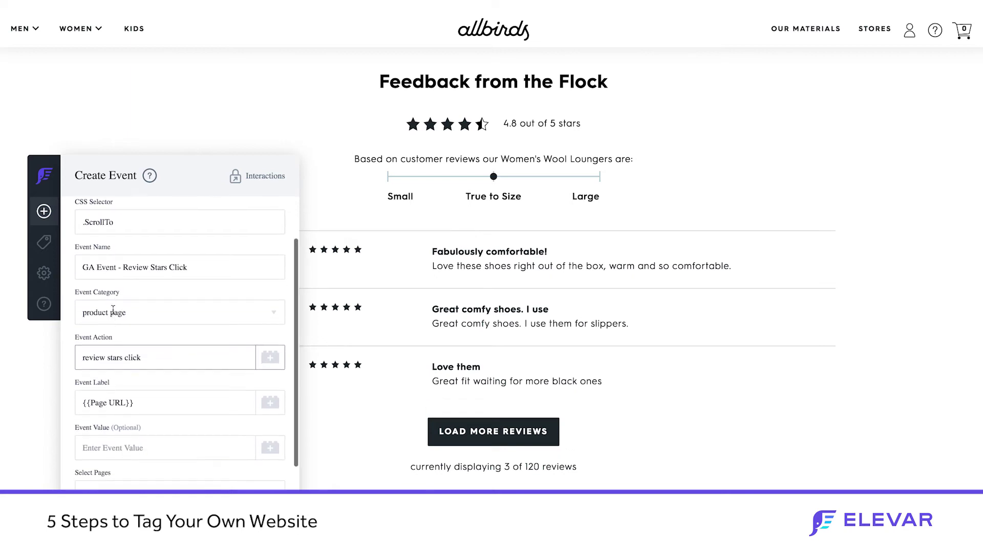
pyautogui.scroll(2, 86, 287)
pyautogui.scroll(-1, 98, 323)
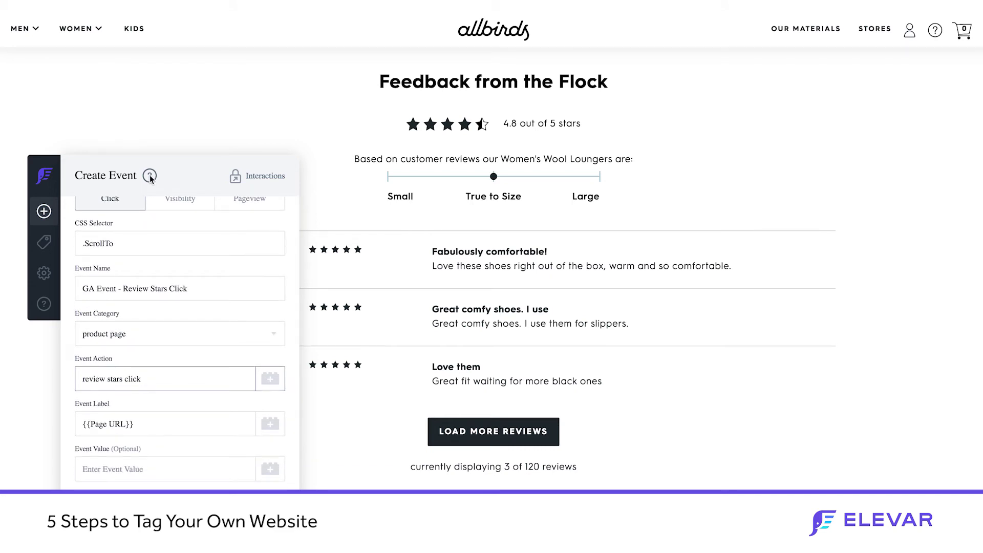
pyautogui.moveTo(150, 177)
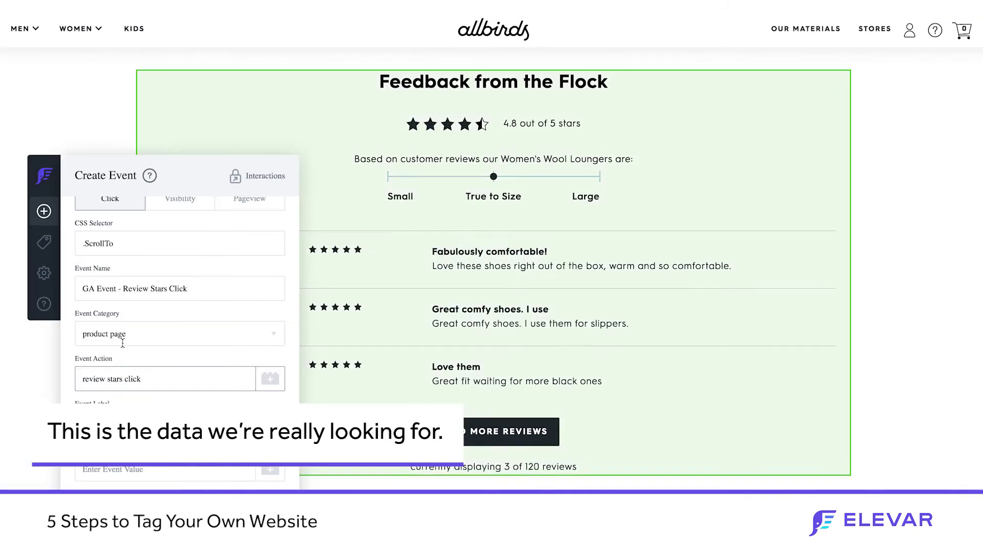
pyautogui.scroll(-2, 123, 343)
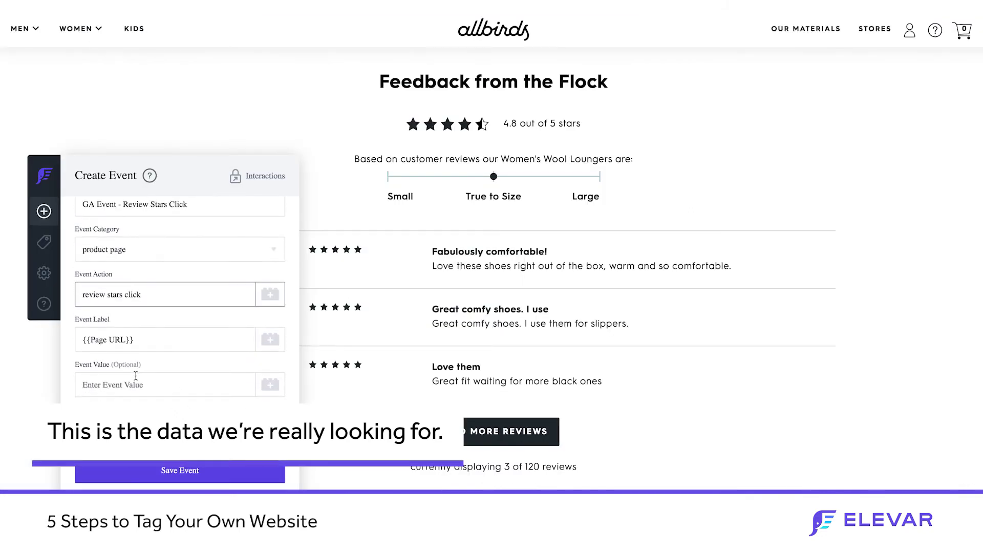
pyautogui.scroll(-1, 135, 377)
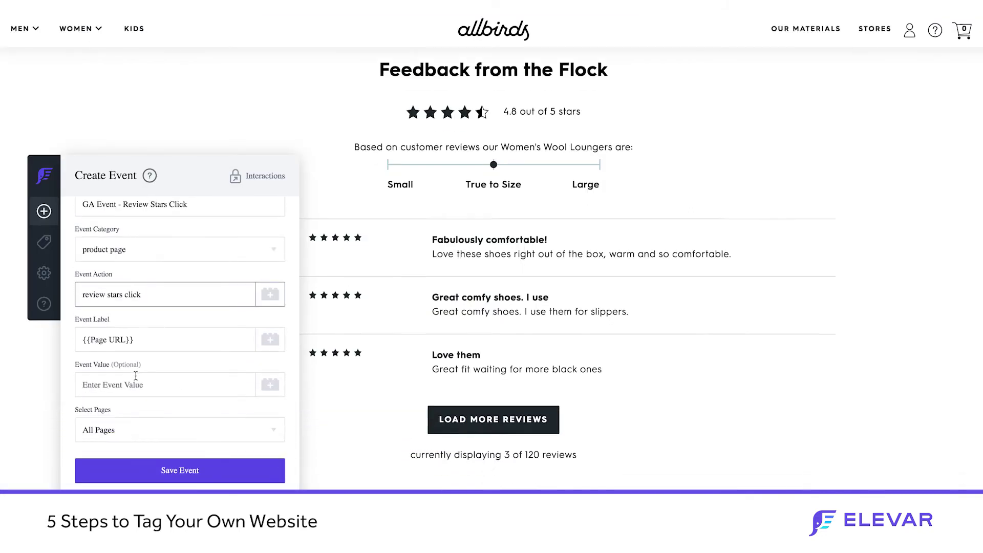
pyautogui.scroll(1, 136, 377)
pyautogui.scroll(-1, 135, 376)
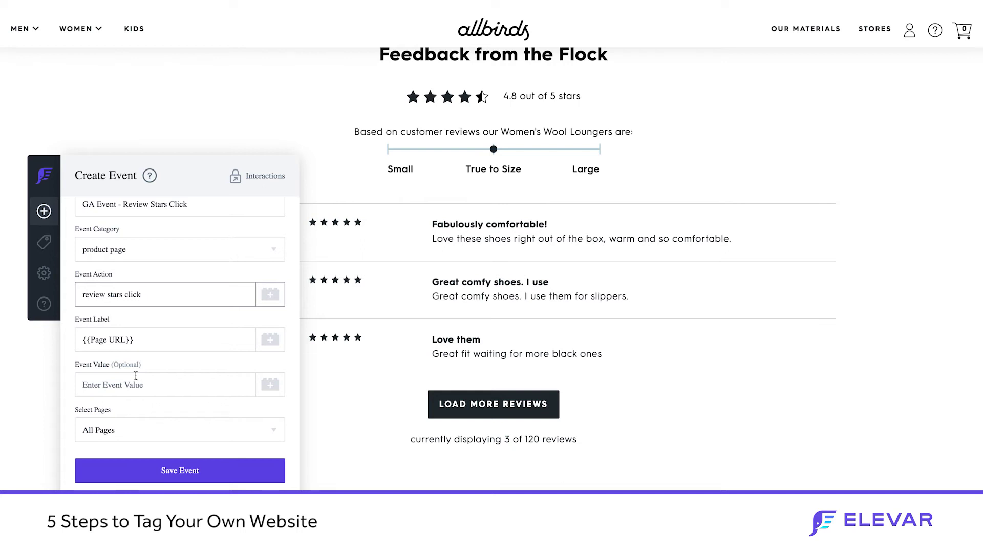
# Restrict the event to Specific Pages Only with the regex pattern "products" and save it
pyautogui.click(125, 428)
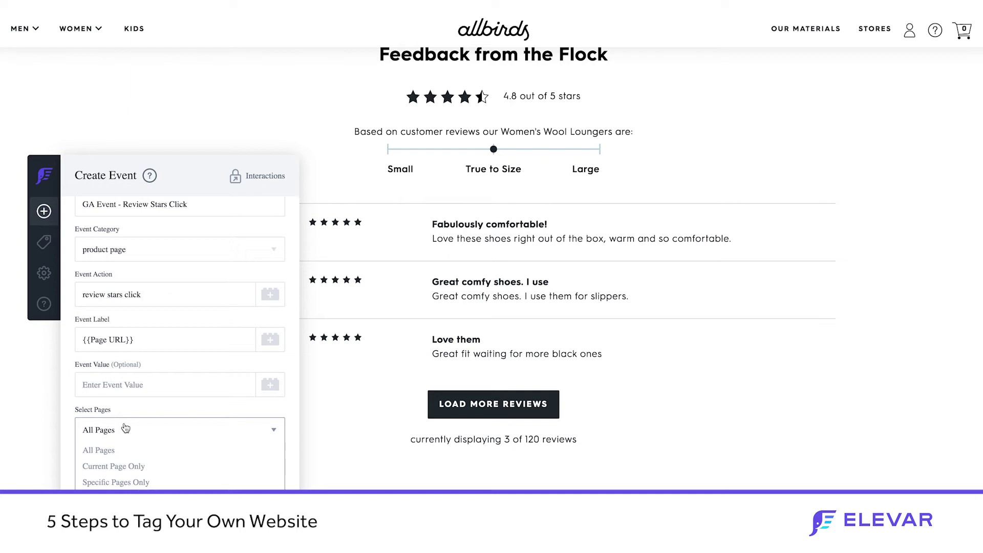
pyautogui.click(116, 482)
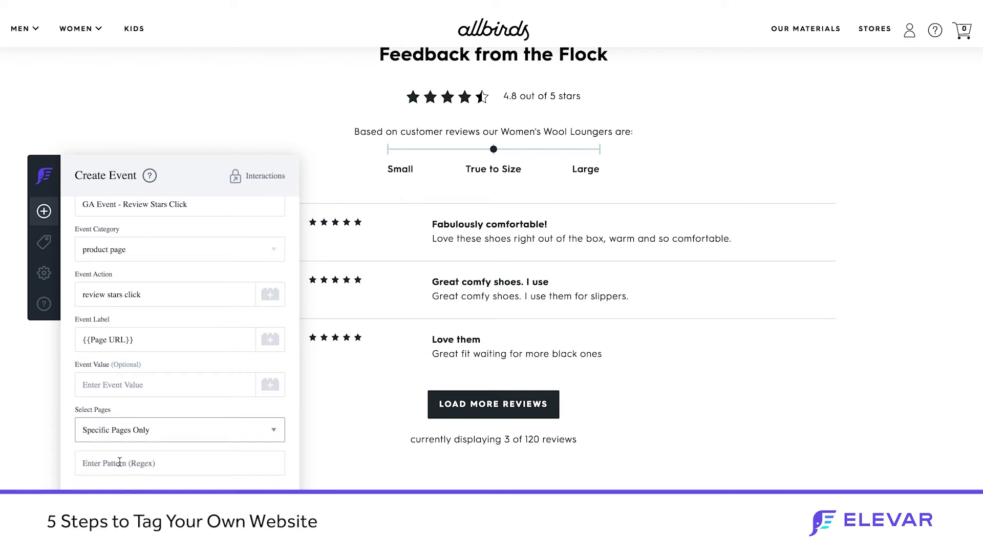
pyautogui.click(119, 464)
pyautogui.write('oducts')
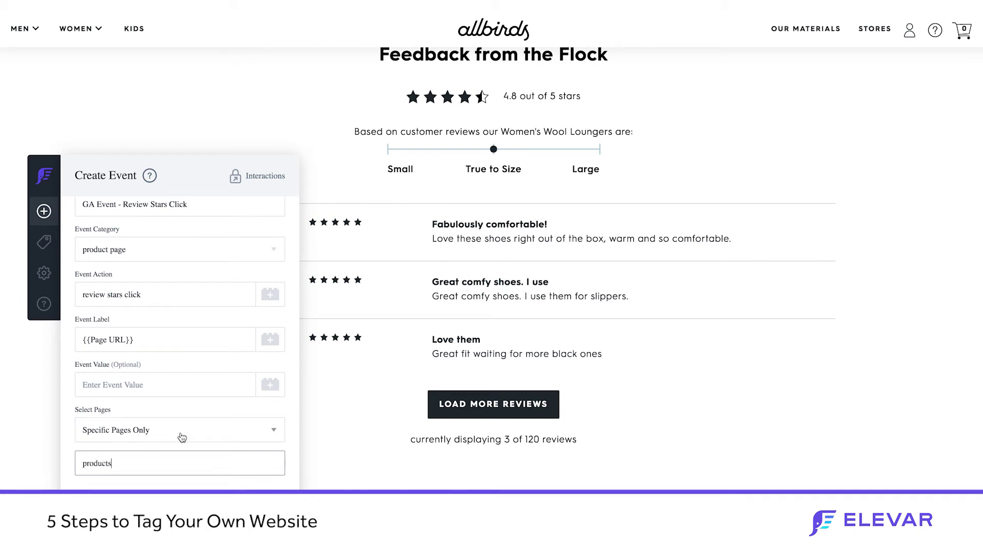
pyautogui.scroll(-1, 181, 436)
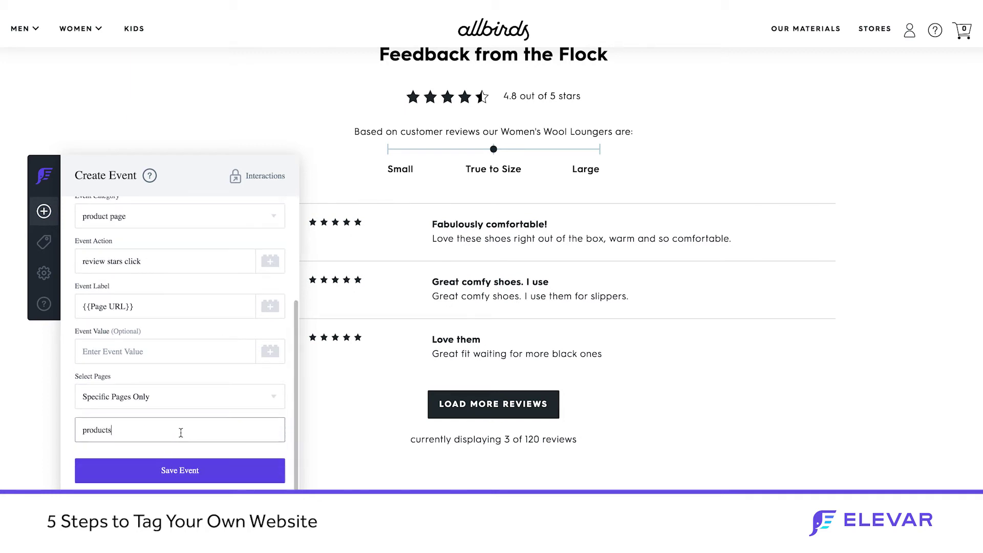
pyautogui.click(164, 475)
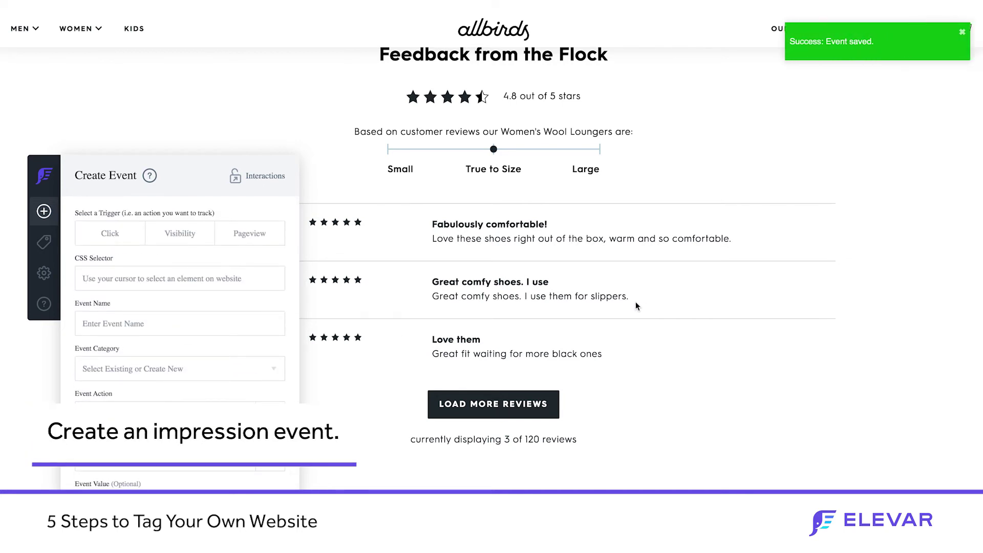
# Return to the top of the Women's Wool Loungers product page
pyautogui.scroll(3, 636, 303)
pyautogui.scroll(10, 635, 303)
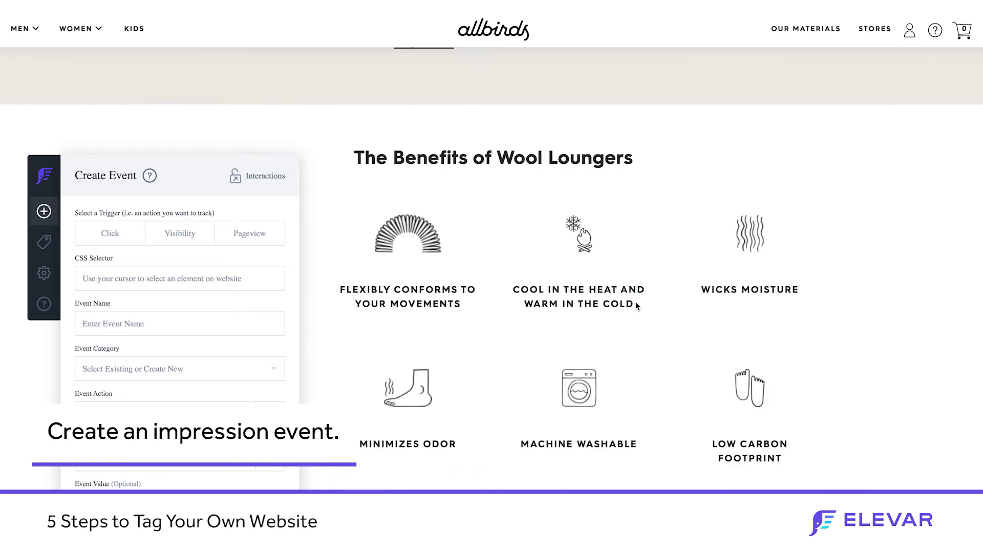
pyautogui.scroll(5, 636, 306)
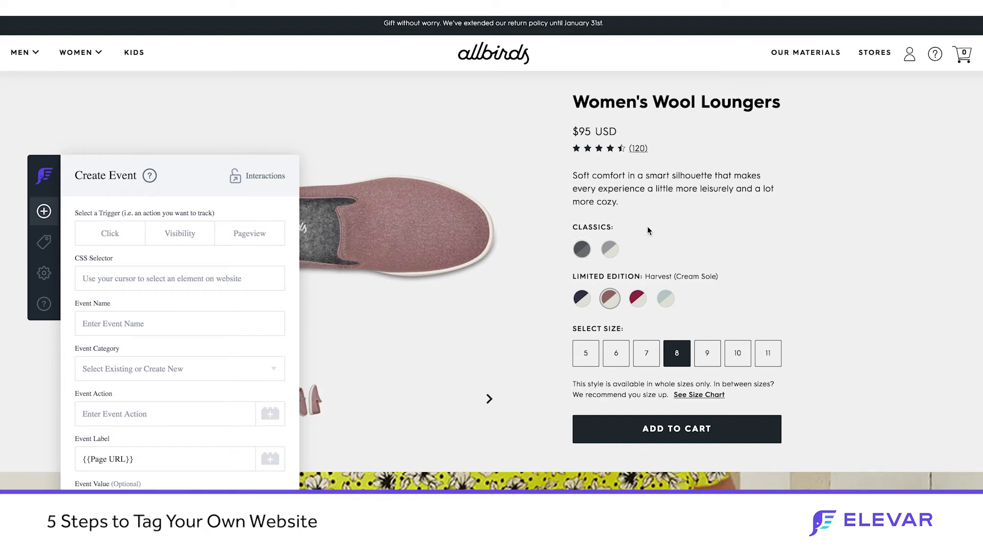
# Start a Visibility event and select the whole "The Benefits of Wool Loungers" section as its target element
pyautogui.scroll(-3, 541, 311)
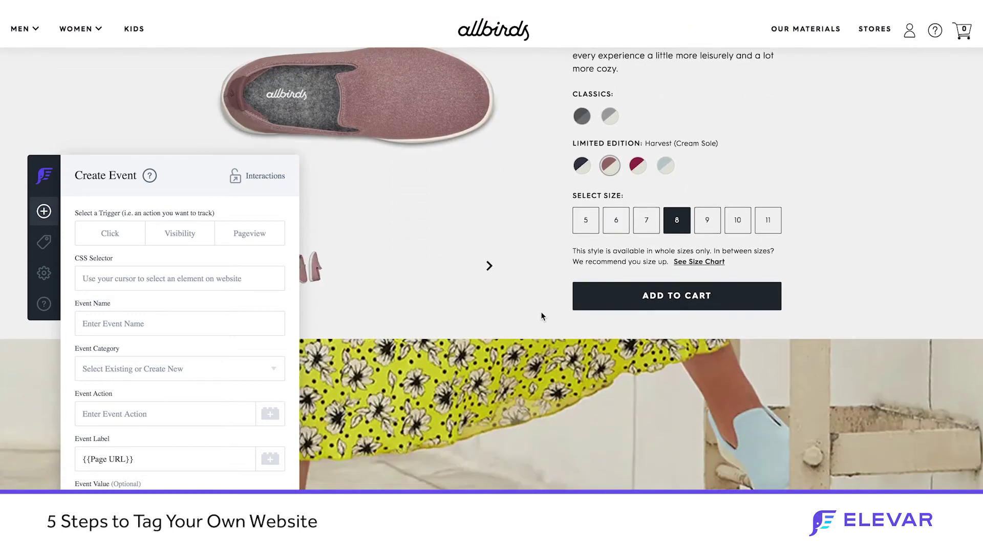
pyautogui.scroll(-1, 541, 312)
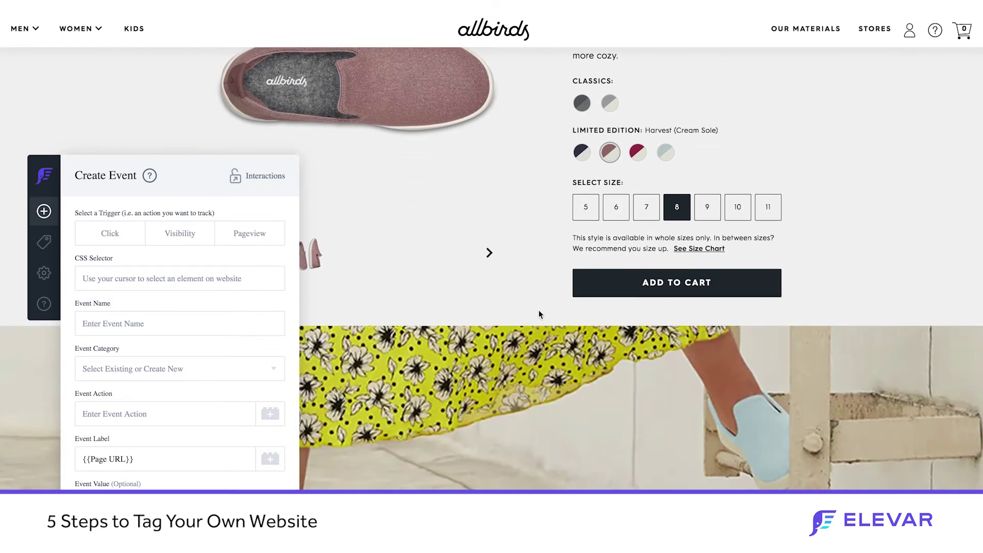
pyautogui.scroll(-7, 537, 317)
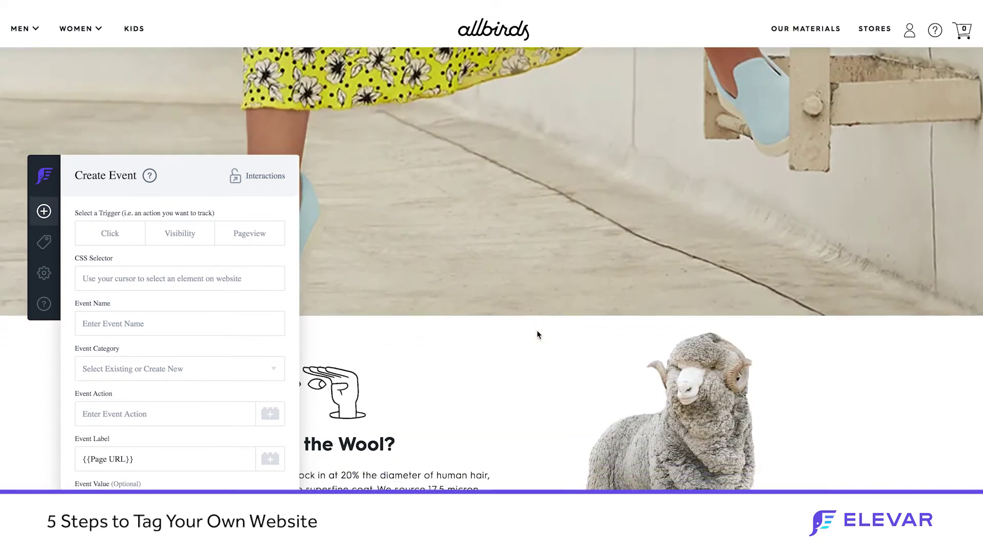
pyautogui.scroll(-10, 538, 332)
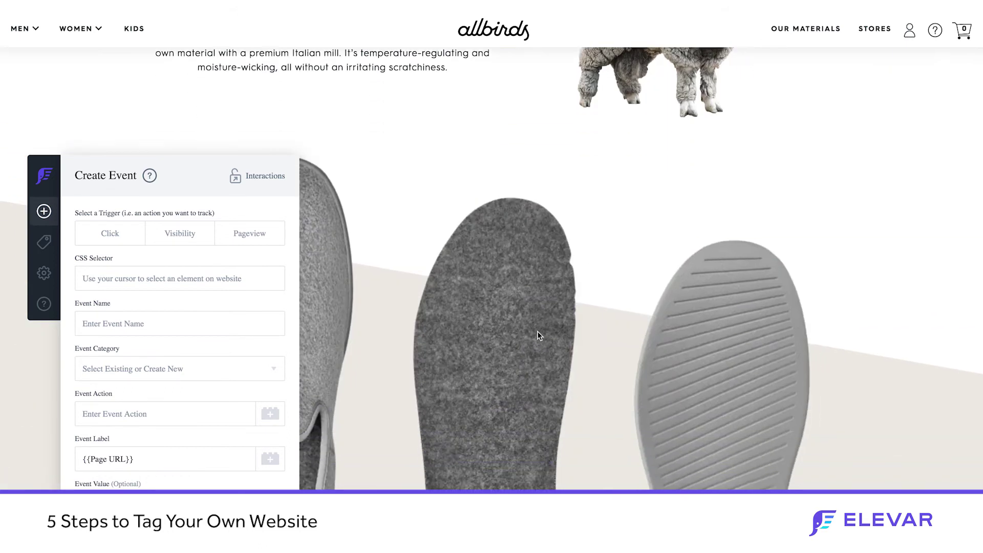
pyautogui.scroll(-2, 537, 335)
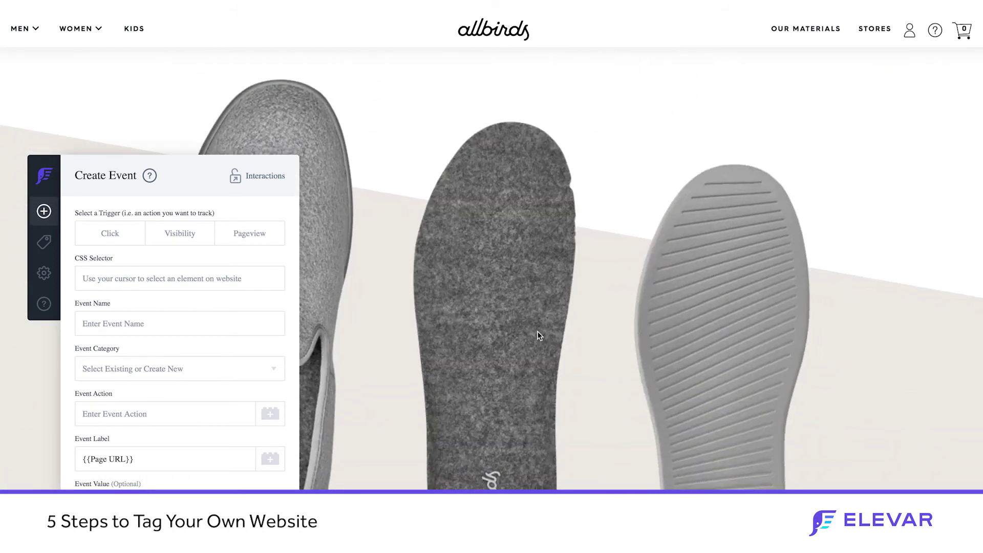
pyautogui.scroll(-3, 539, 336)
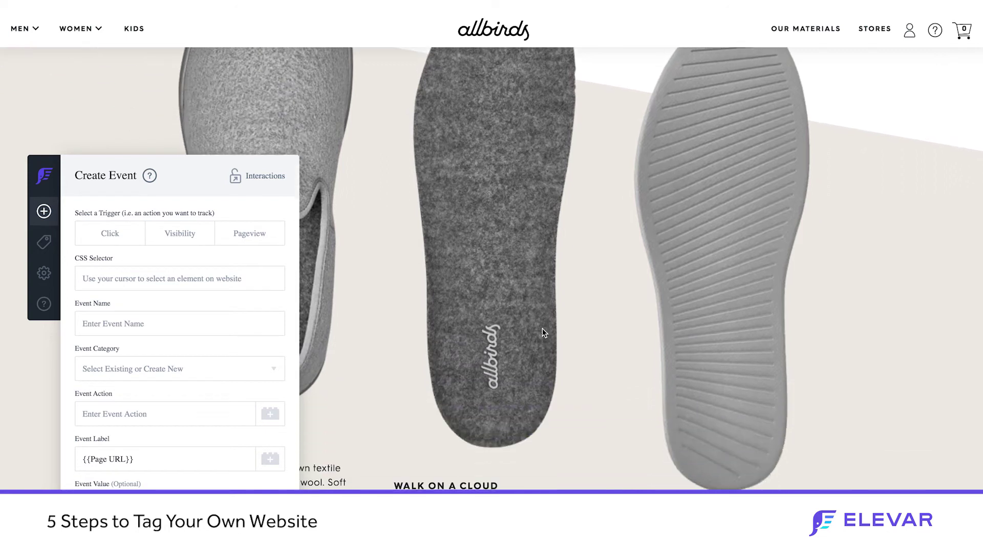
pyautogui.scroll(-12, 544, 334)
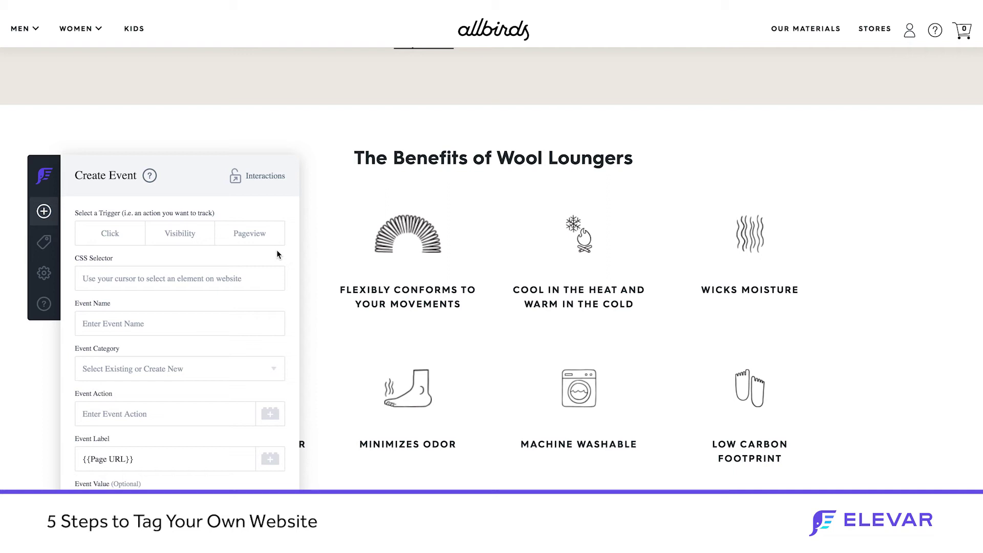
pyautogui.click(175, 239)
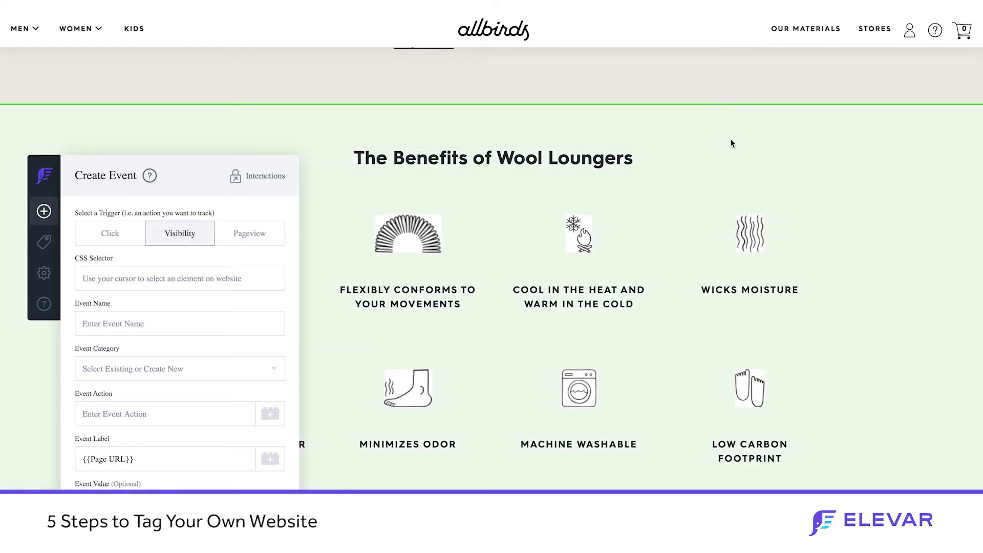
pyautogui.click(731, 139)
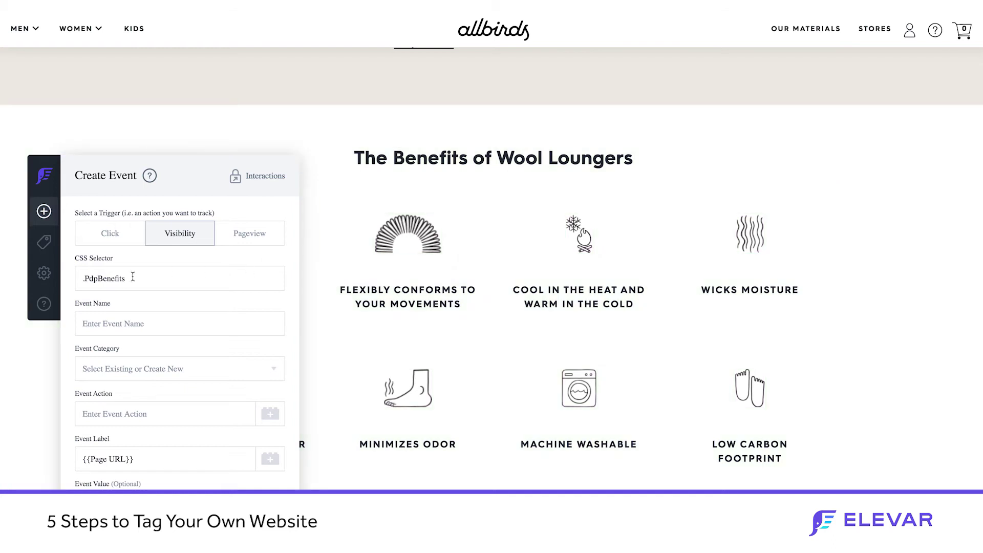
# Name the event "GA Event - PDP Benefit Visible" and set its category to "product page"
pyautogui.click(109, 322)
pyautogui.write('GA Event - PDP Ben')
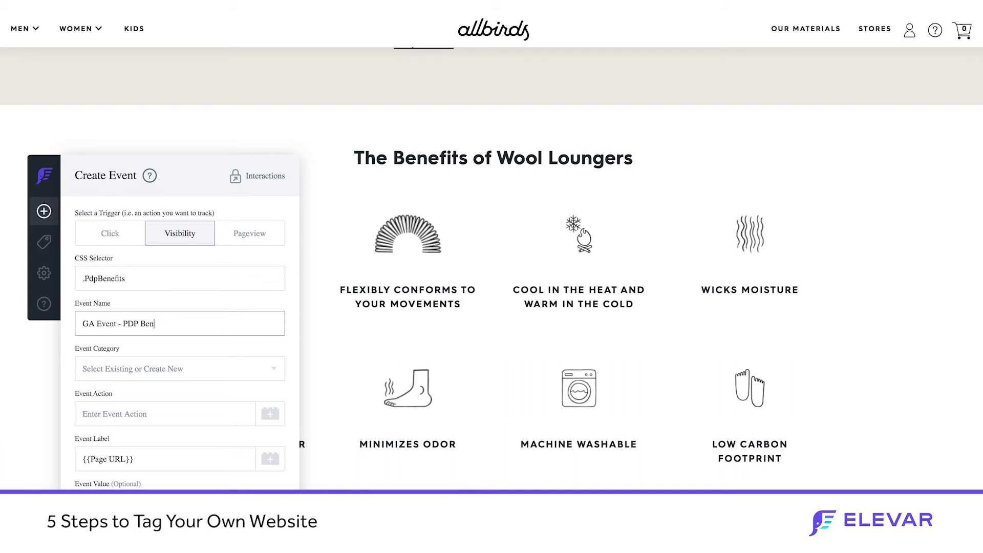
pyautogui.write('efit Visibl')
pyautogui.click(97, 367)
pyautogui.click(132, 420)
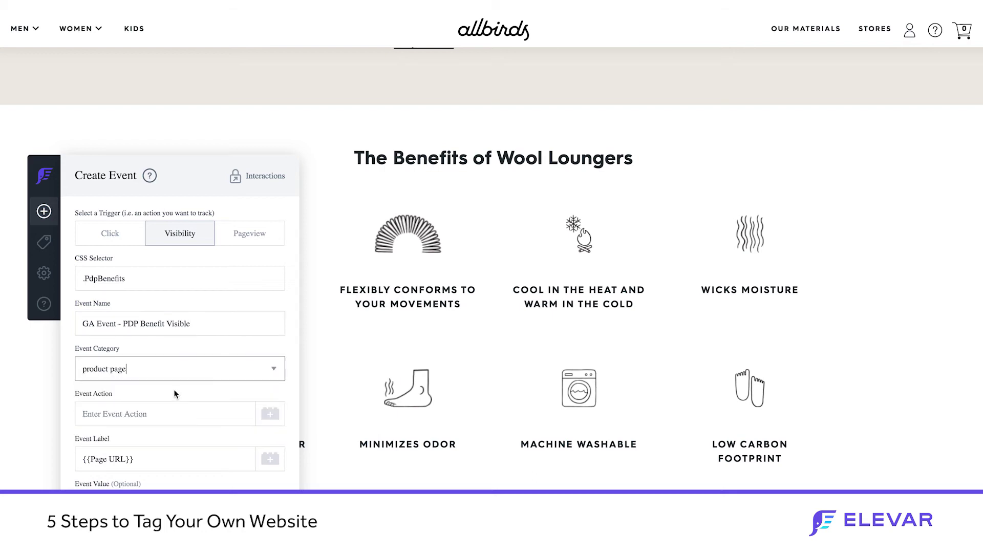
# Set the event action to "pdp benfeit visible", save the event for All Pages and show the list of created events
pyautogui.scroll(-2, 174, 389)
pyautogui.click(116, 320)
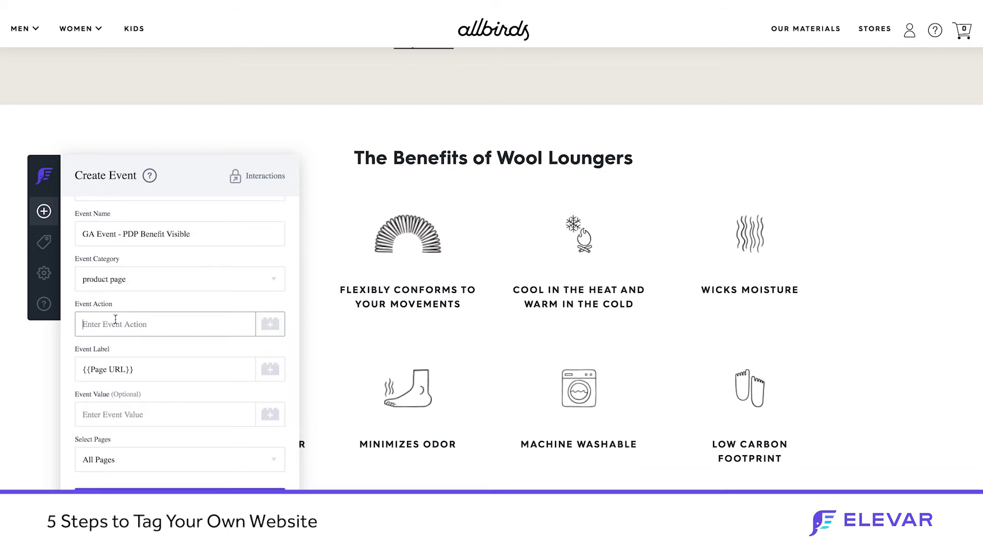
pyautogui.write('pdp be')
pyautogui.press('BackSpace')
pyautogui.write('benfeit visible')
pyautogui.scroll(-1, 179, 336)
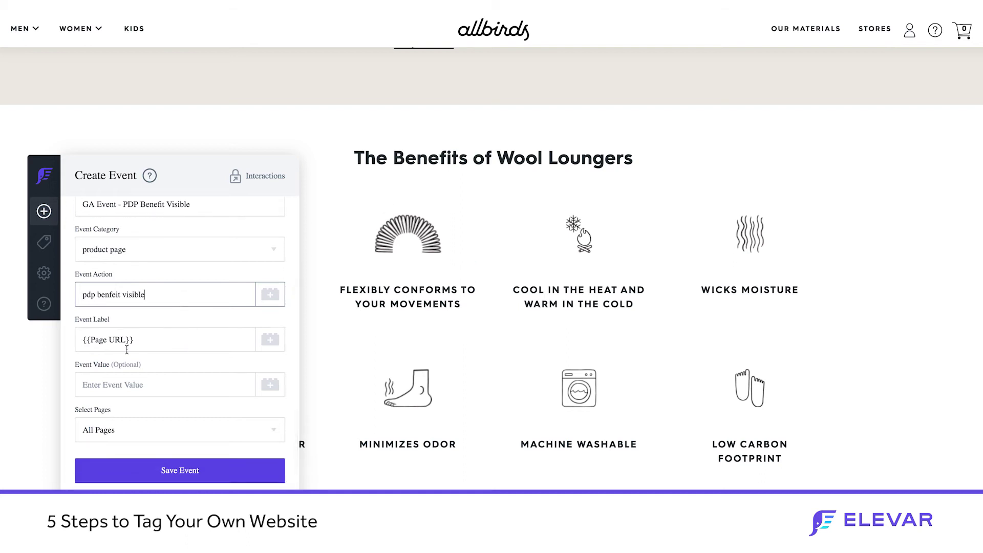
pyautogui.click(177, 469)
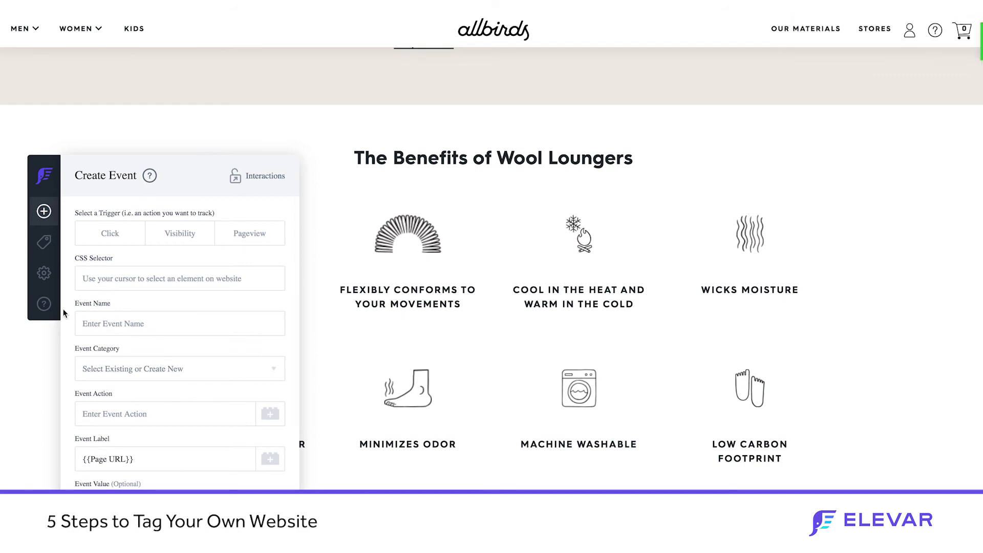
pyautogui.click(45, 243)
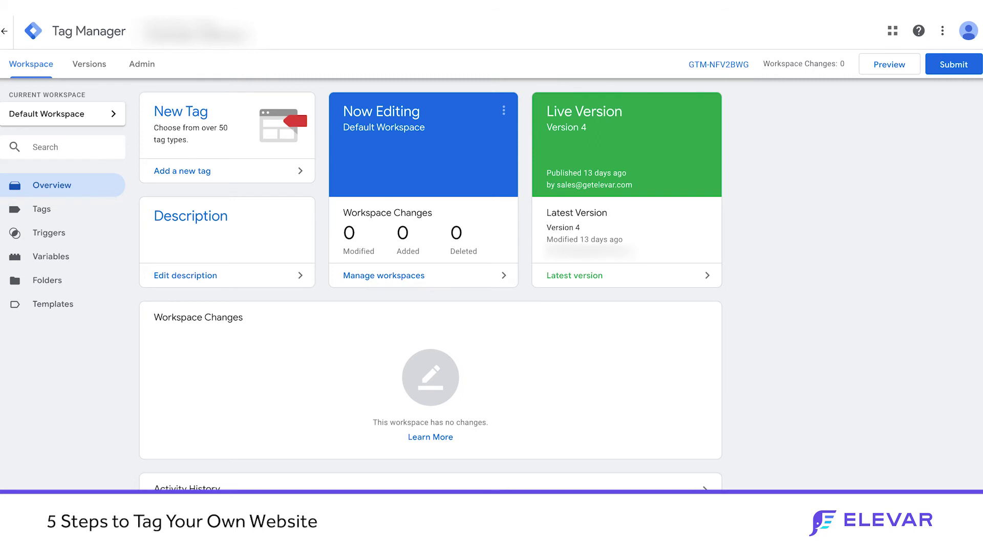
# Switch to Google Tag Manager and review the configuration and trigger of the "GA Event - Review Stars Click" tag
pyautogui.click(412, 251)
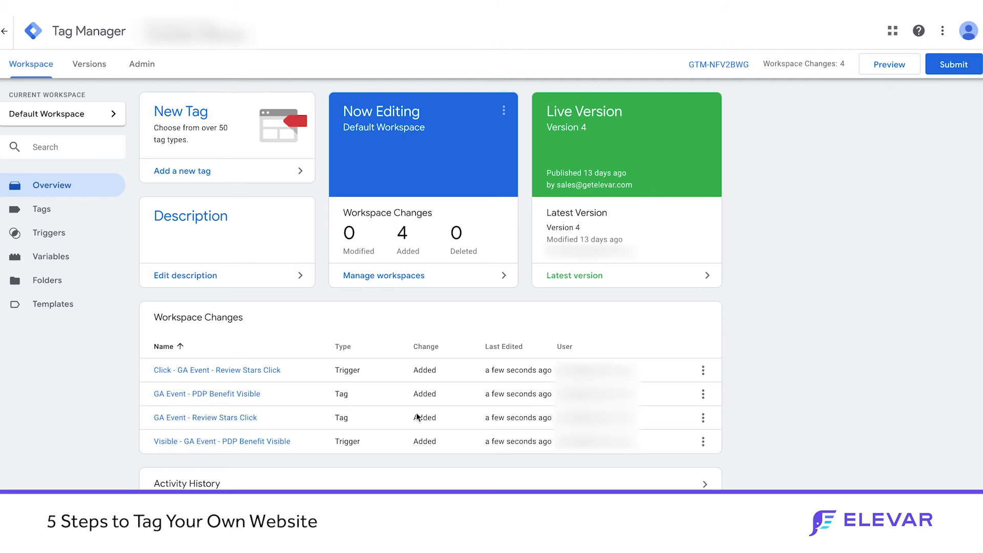
pyautogui.click(234, 417)
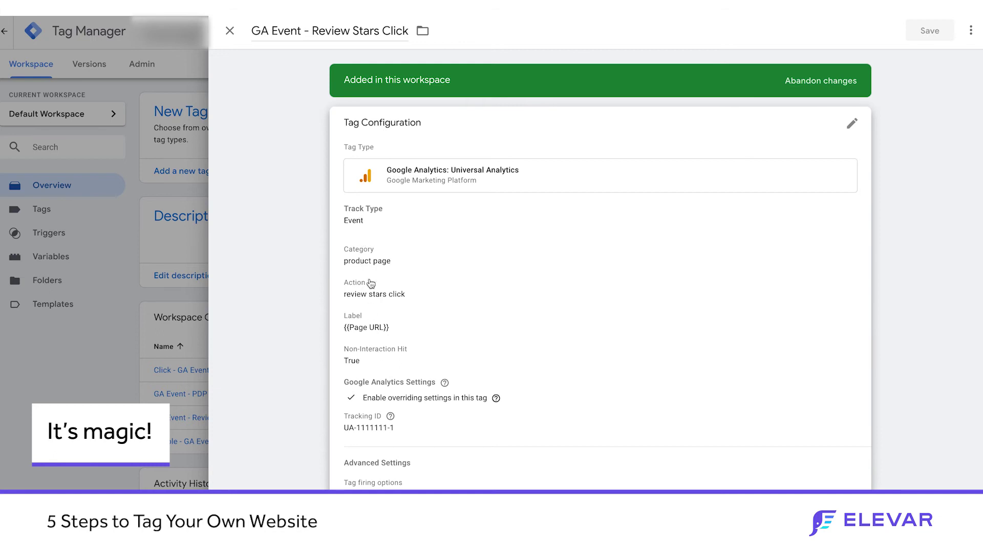
pyautogui.scroll(-1, 378, 364)
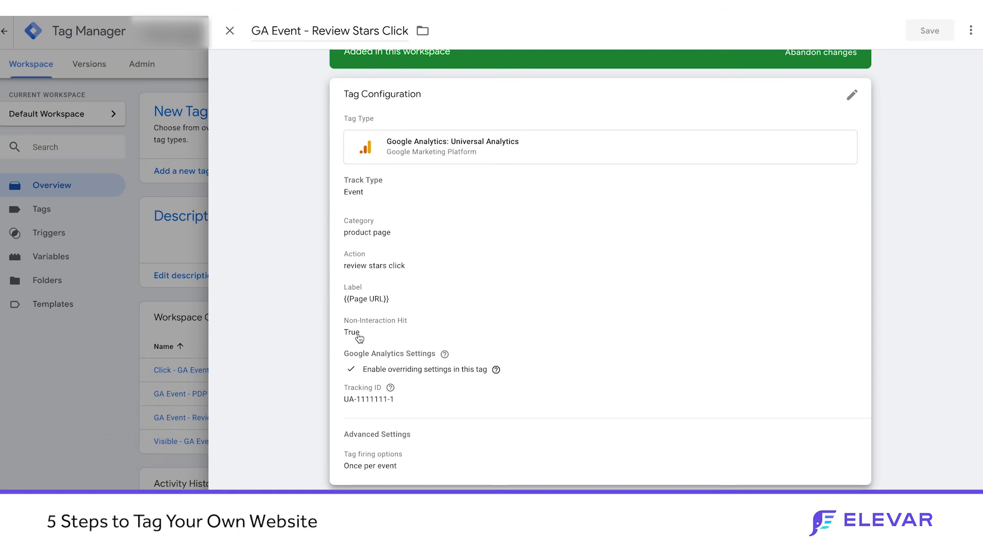
pyautogui.scroll(-1, 392, 354)
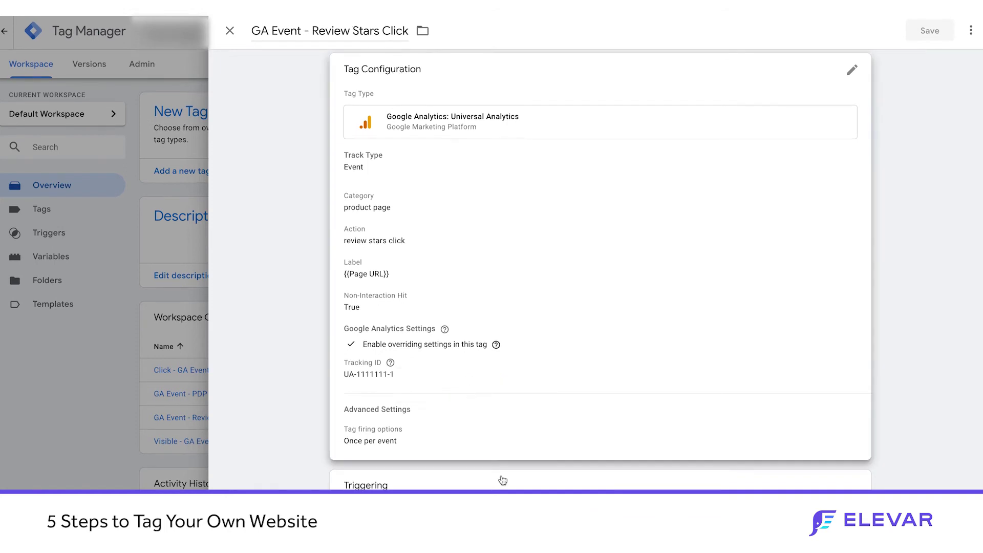
pyautogui.click(474, 476)
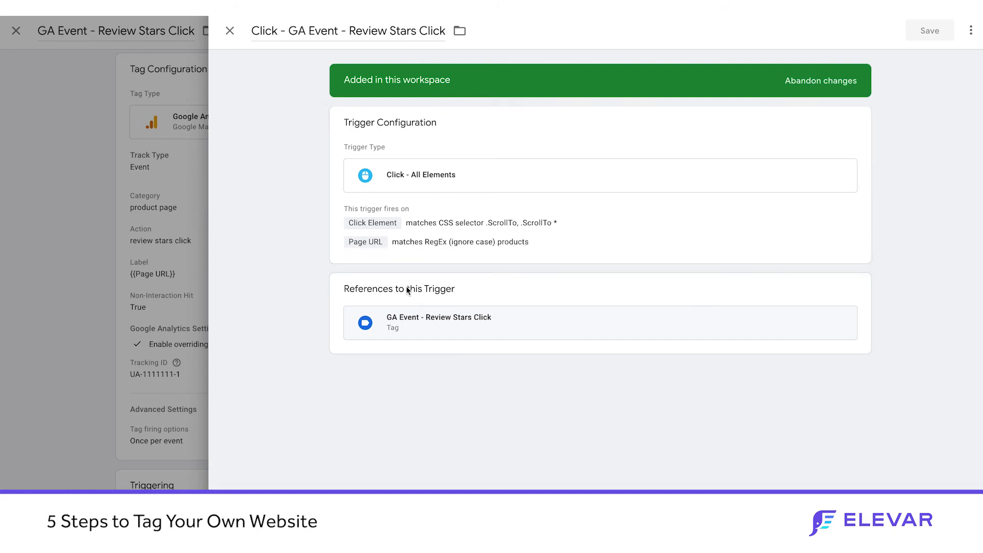
pyautogui.click(230, 31)
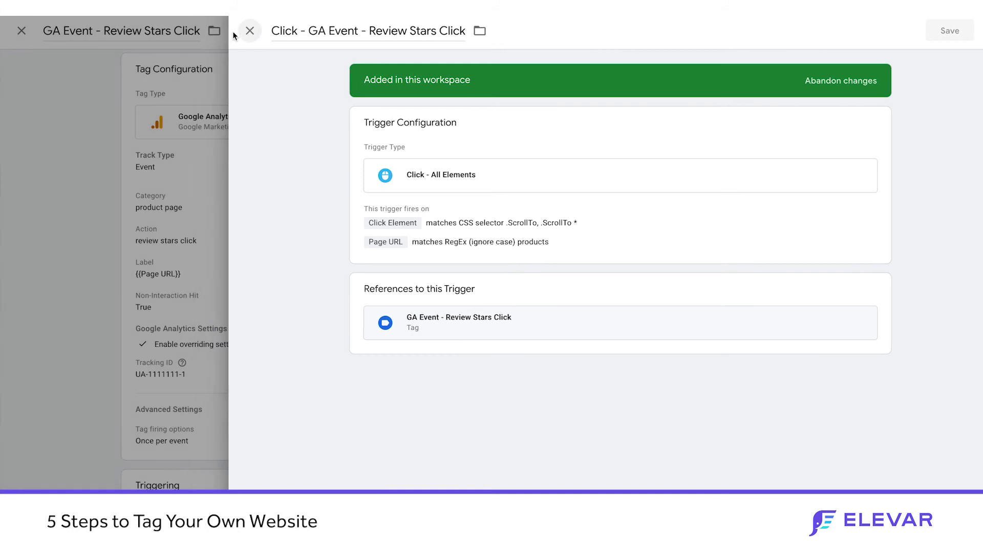
pyautogui.click(230, 30)
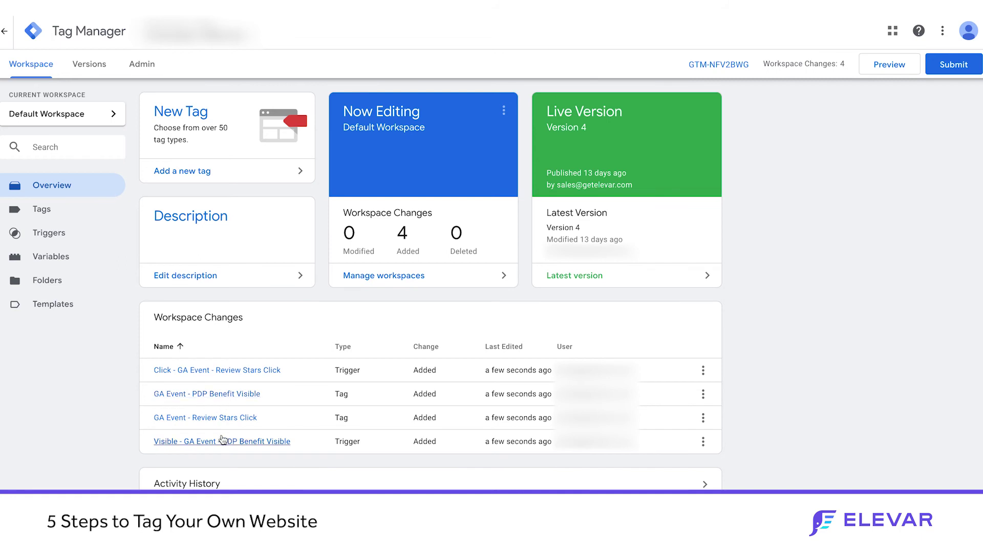
# Review the tag configuration and element visibility trigger of "GA Event - PDP Benefit Visible"
pyautogui.click(220, 395)
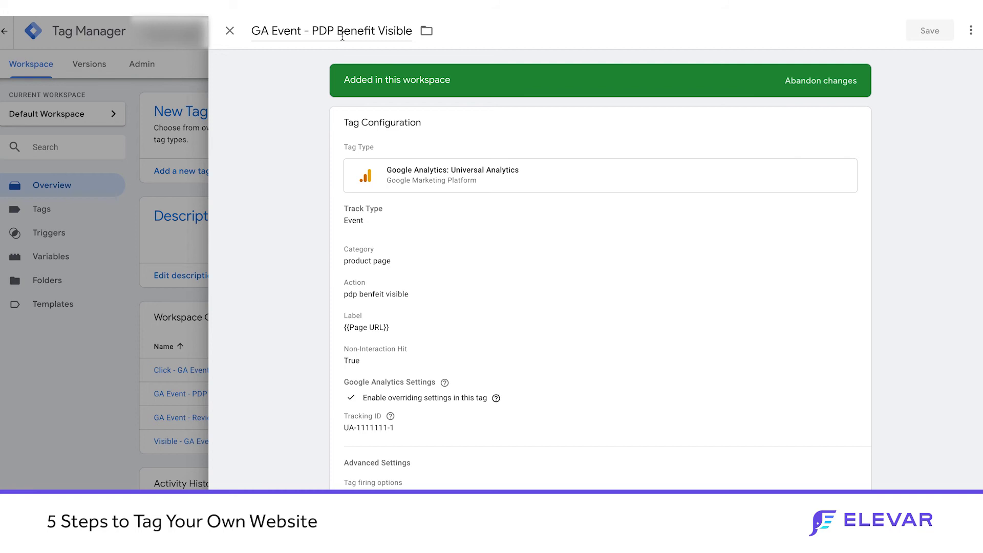
pyautogui.scroll(-1, 477, 332)
pyautogui.moveTo(444, 328)
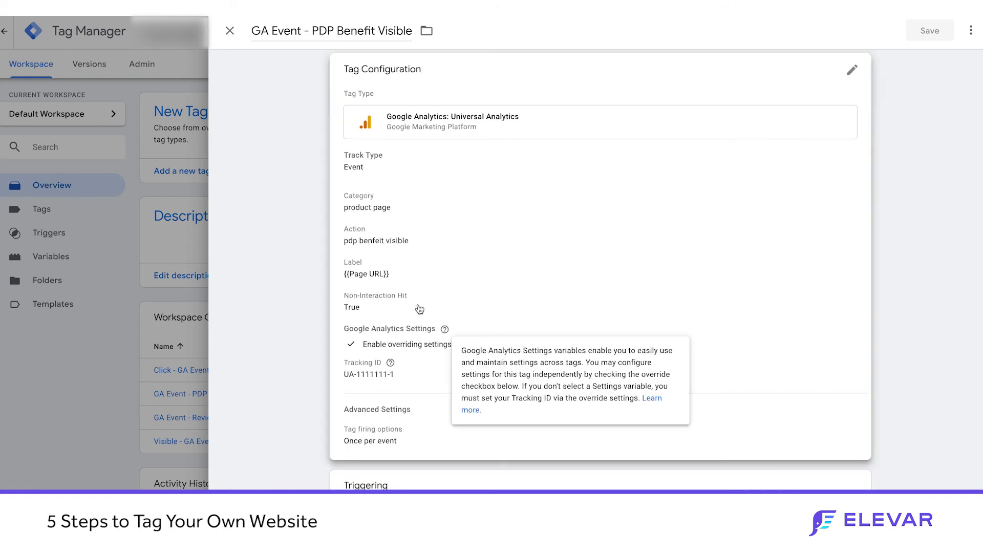
pyautogui.click(374, 512)
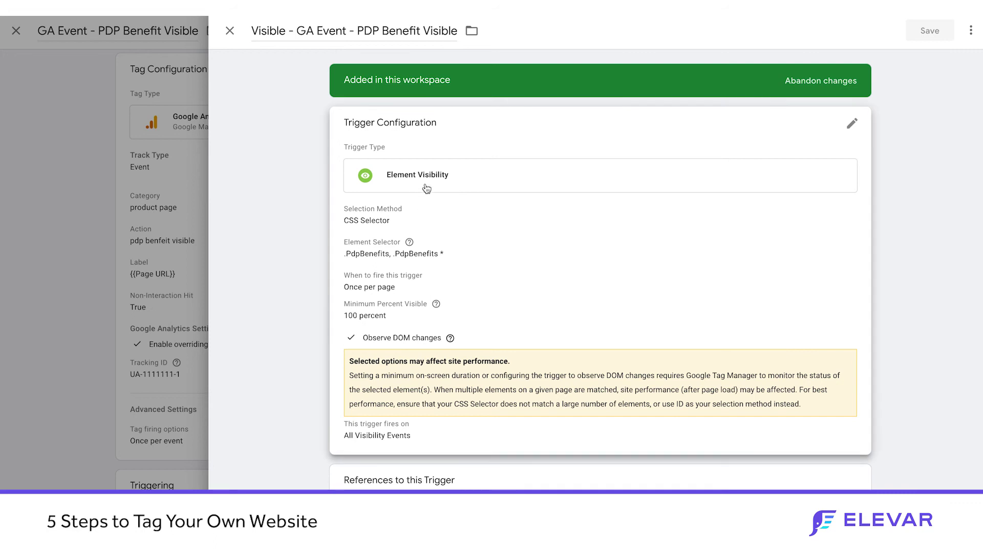
pyautogui.click(230, 31)
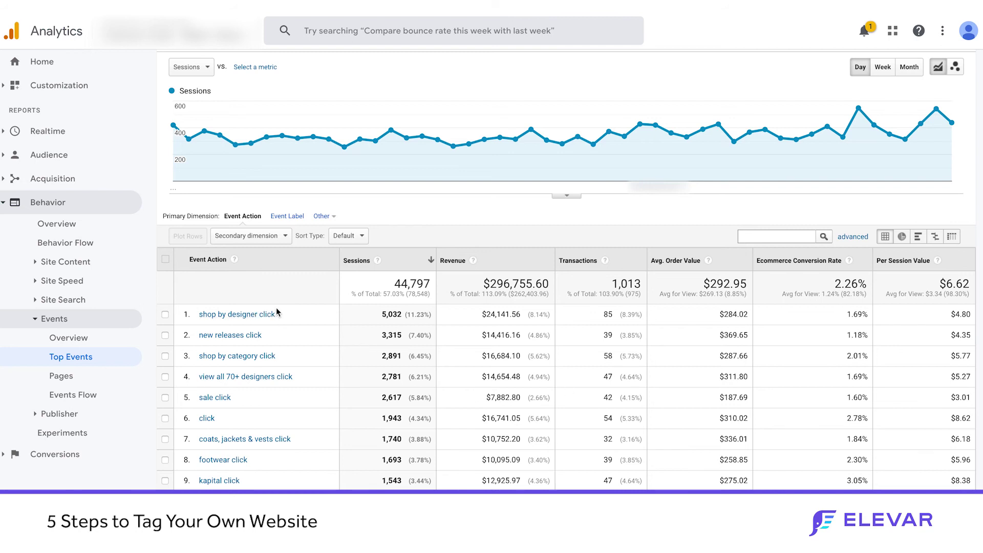
# Switch to the Google Analytics Top Events report and add Page as its secondary dimension
pyautogui.click(275, 242)
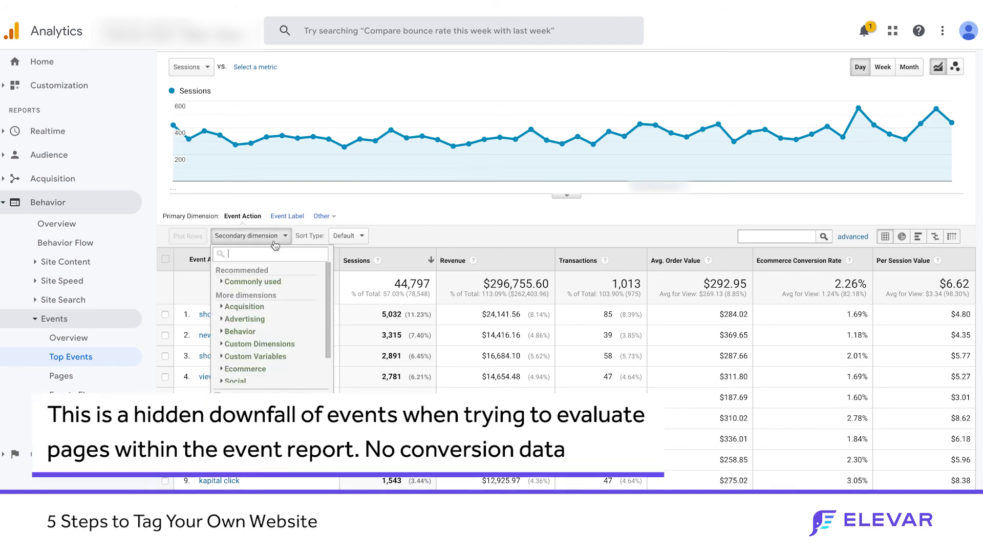
pyautogui.write('page')
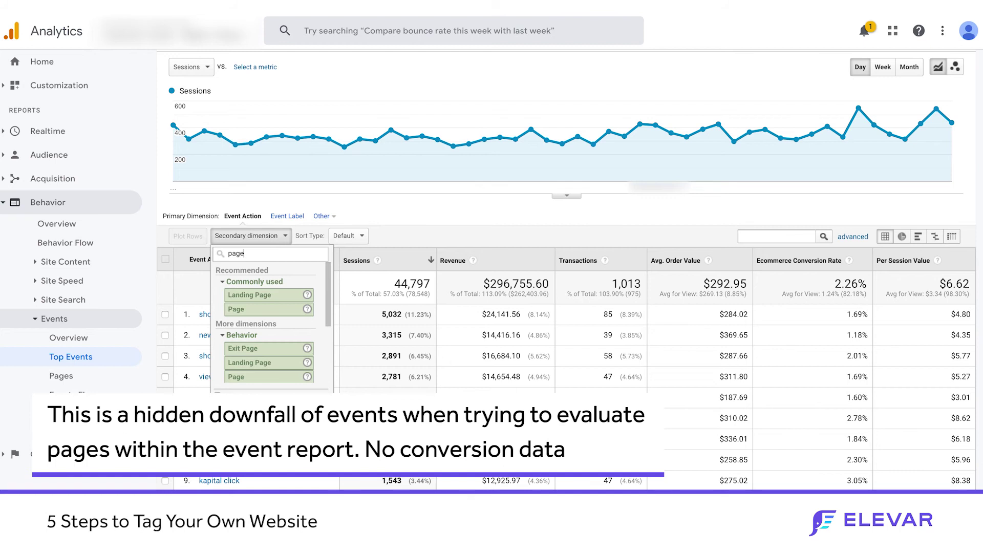
pyautogui.click(255, 310)
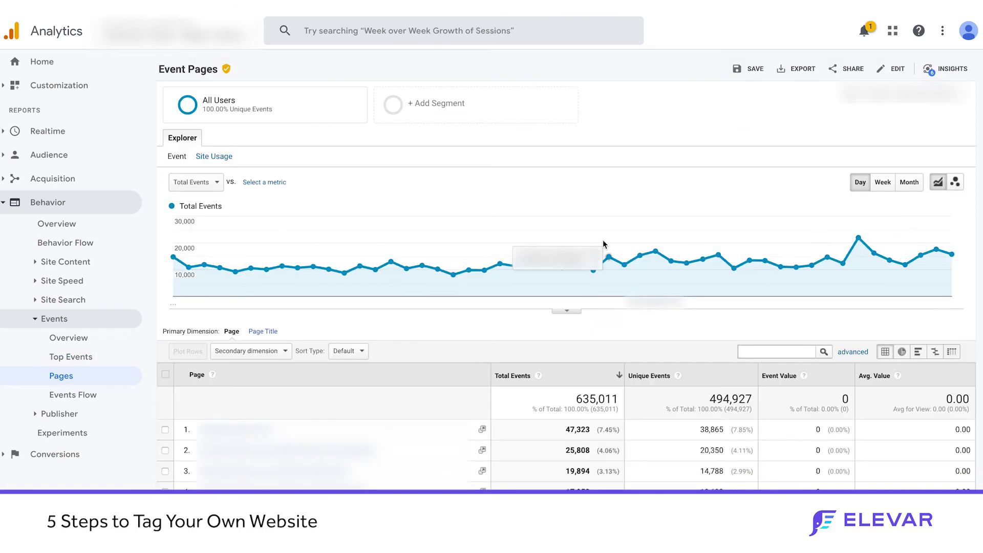
# Examine the total and unique events for each page in the Event Pages report
pyautogui.scroll(-2, 484, 370)
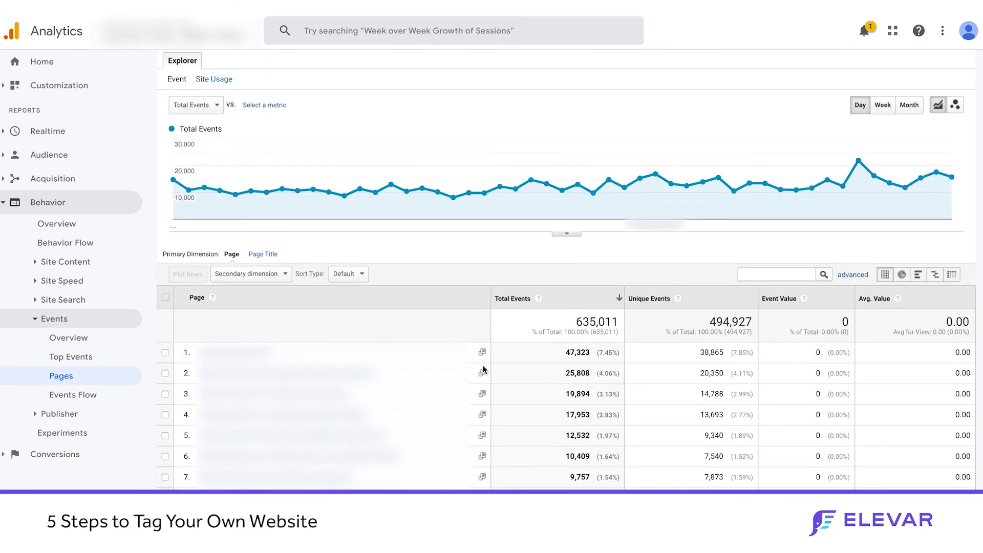
pyautogui.scroll(-1, 483, 369)
pyautogui.scroll(3, 269, 196)
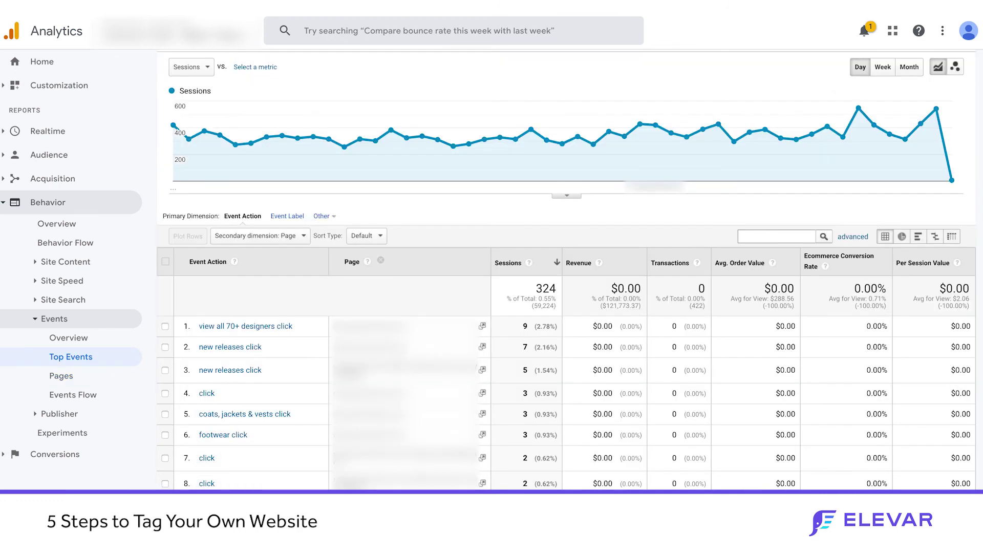
# Remove the Page secondary dimension from the Top Events report and compare its ecommerce metrics with the Event Pages report
pyautogui.scroll(3, 390, 365)
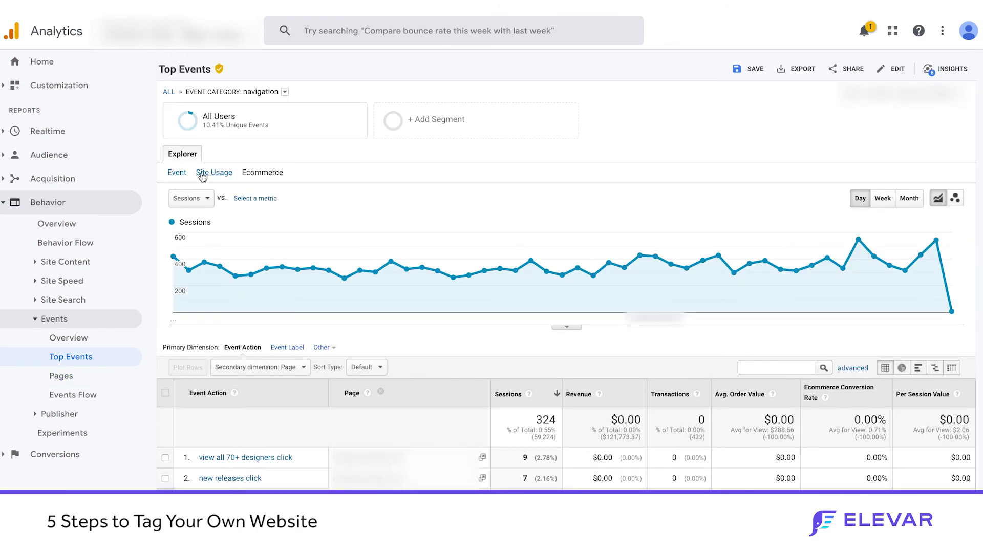
pyautogui.click(382, 392)
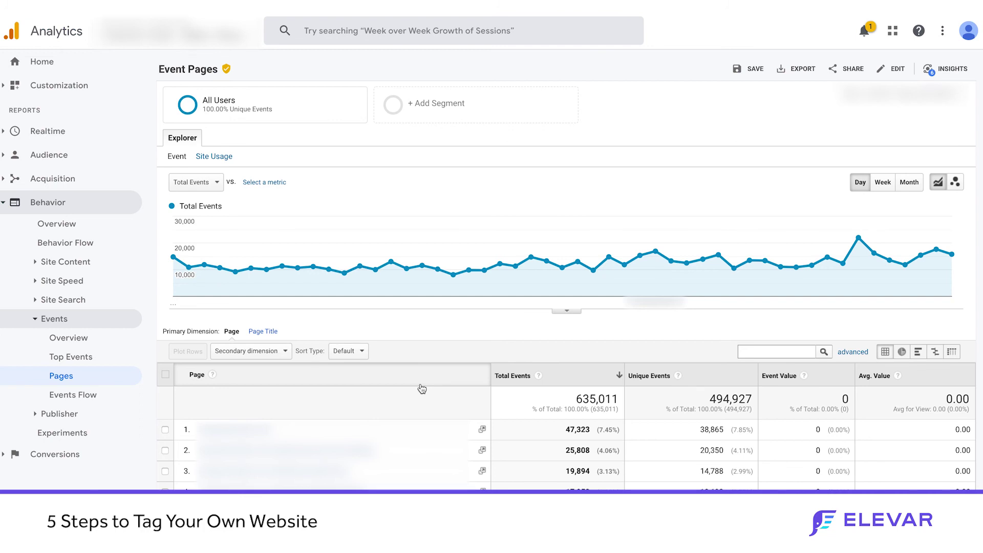
pyautogui.scroll(-2, 422, 389)
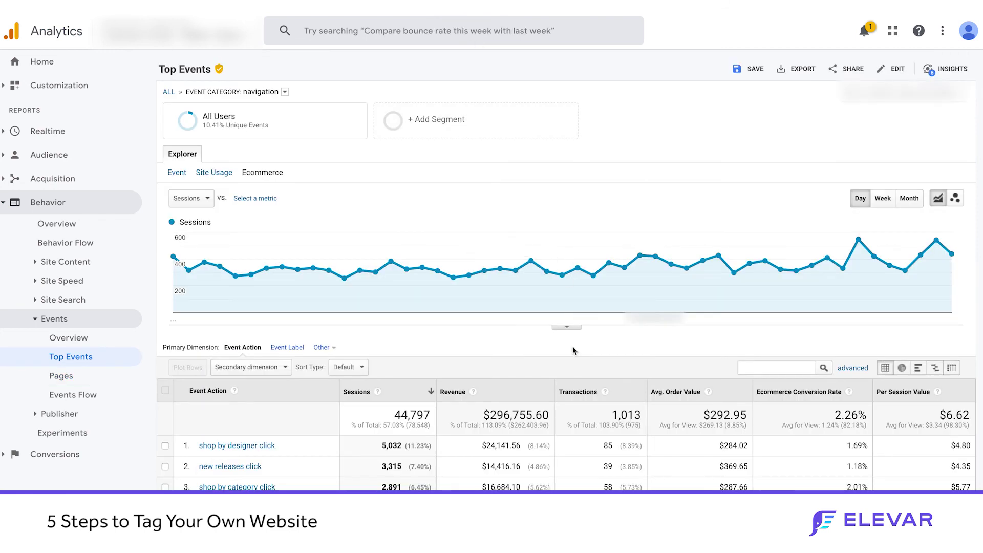
pyautogui.scroll(-2, 573, 346)
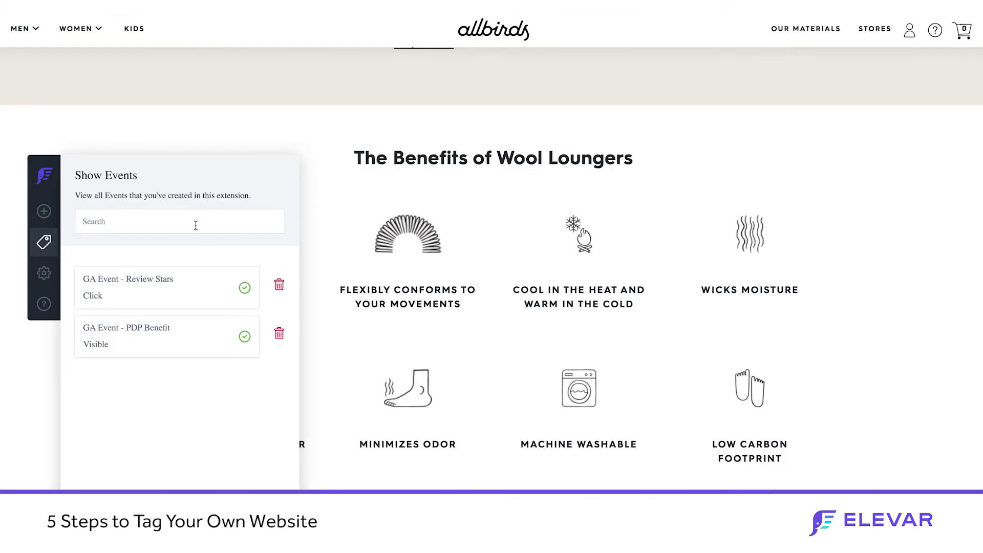
# Review the saved settings of "GA Event - Review Stars Click" and the event builder's GTM Setup
pyautogui.click(44, 211)
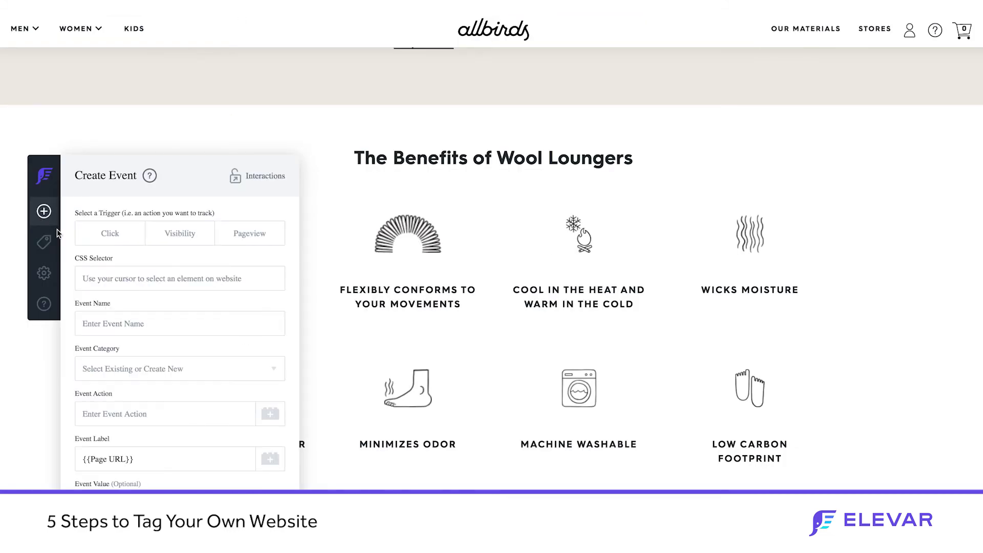
pyautogui.click(41, 250)
pyautogui.click(128, 291)
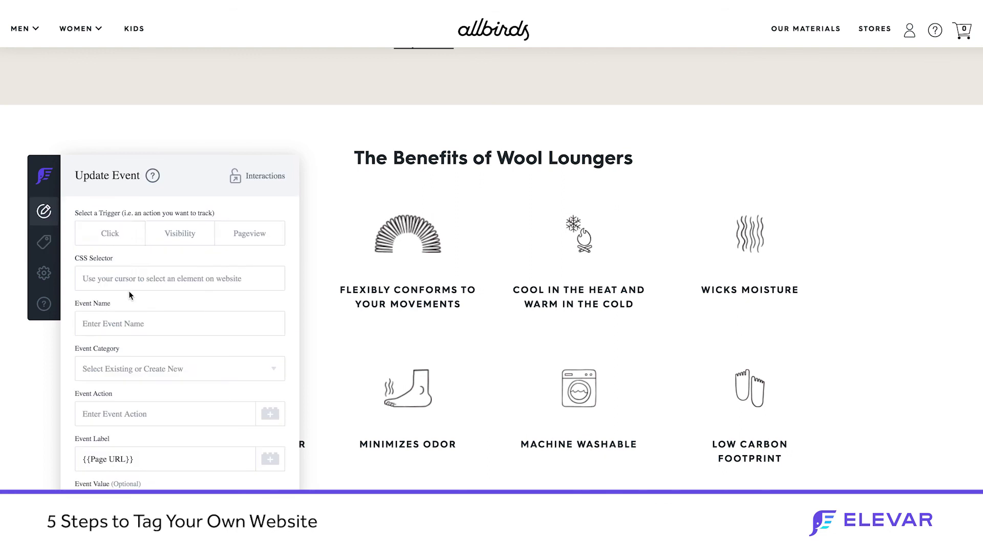
pyautogui.scroll(-1, 152, 405)
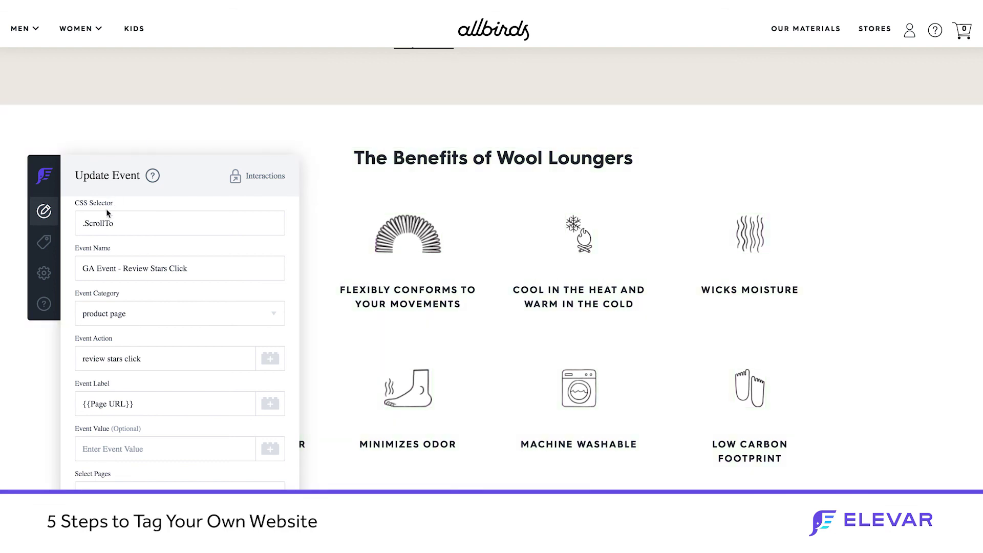
pyautogui.click(37, 280)
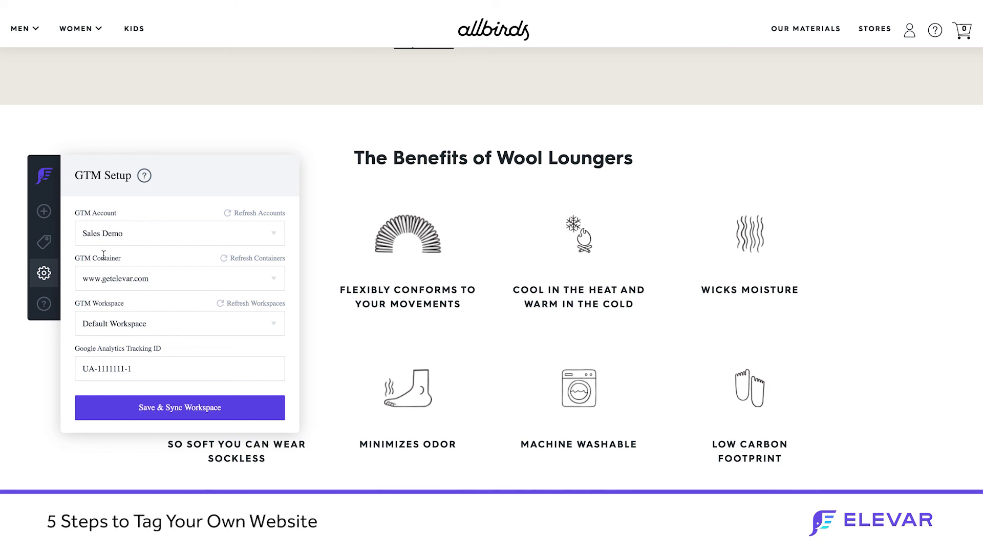
# Browse to the women's Hiders product page and on to the men's Shop All Shoes collection
pyautogui.scroll(15, 481, 250)
pyautogui.scroll(5, 482, 249)
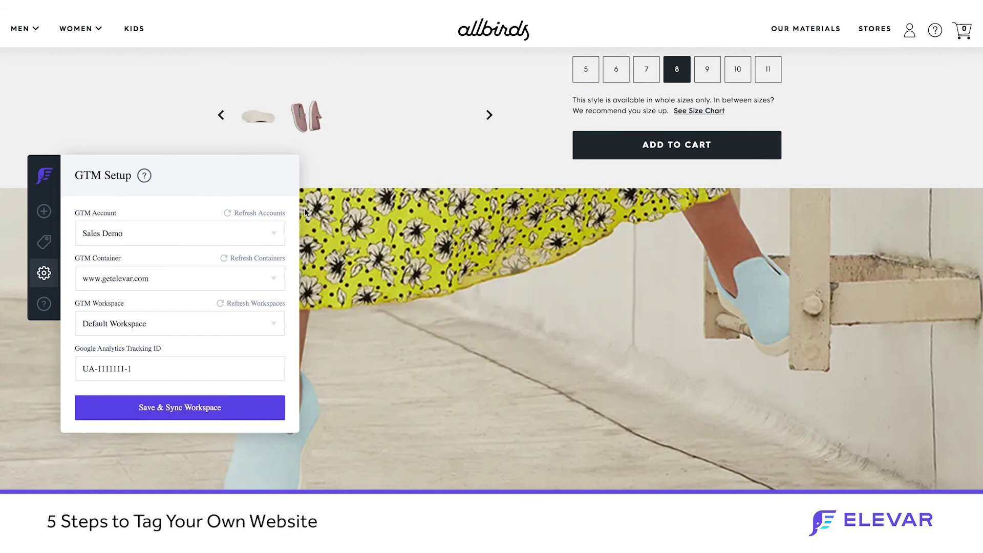
pyautogui.click(44, 211)
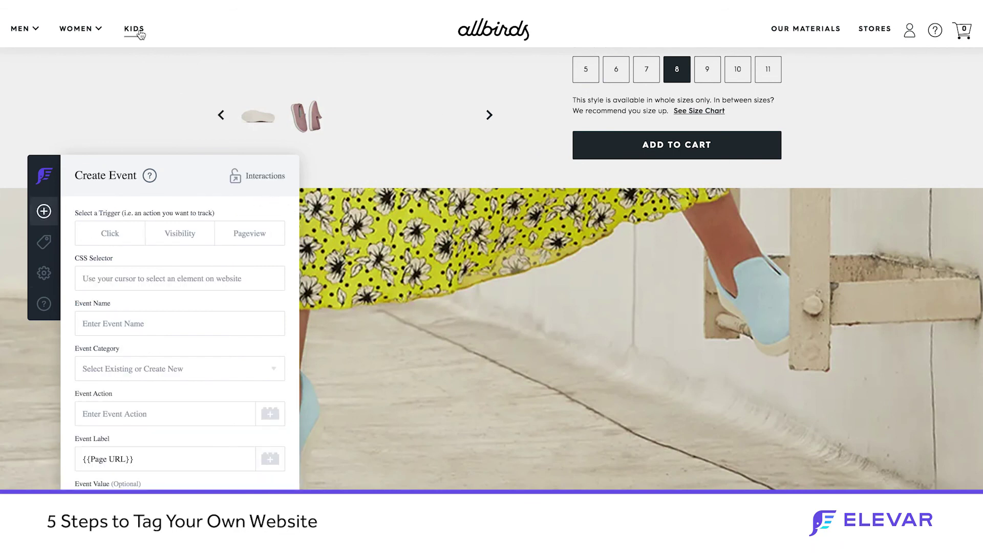
pyautogui.click(82, 30)
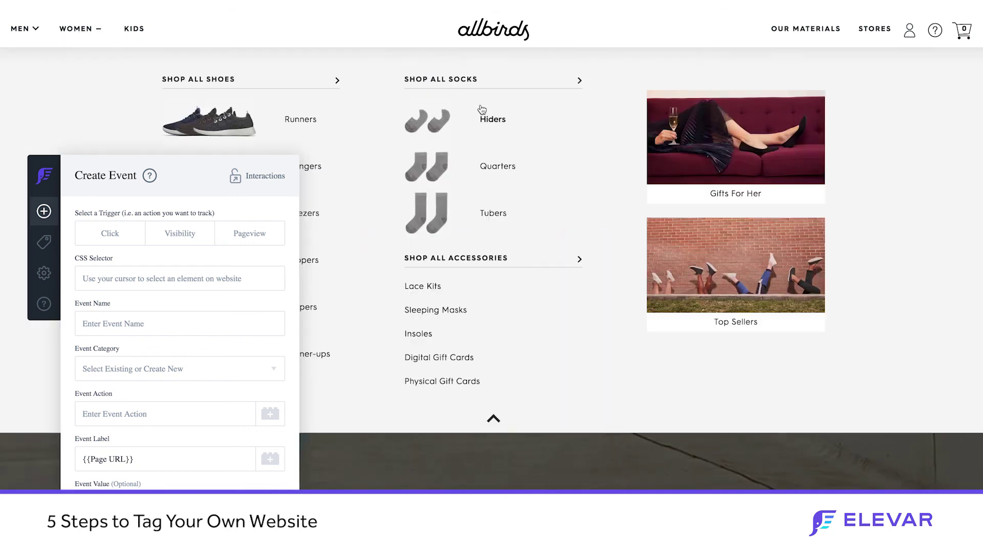
pyautogui.click(480, 122)
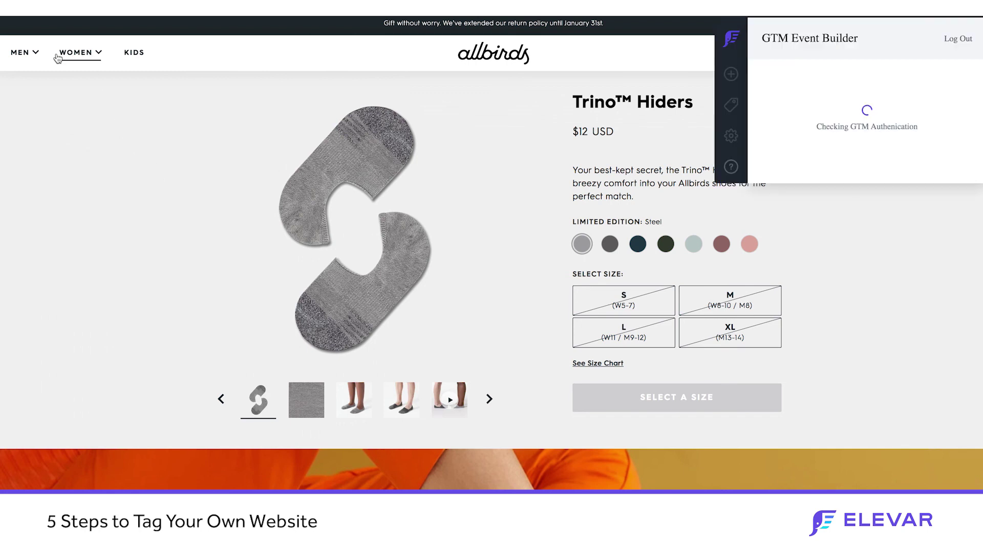
pyautogui.click(32, 58)
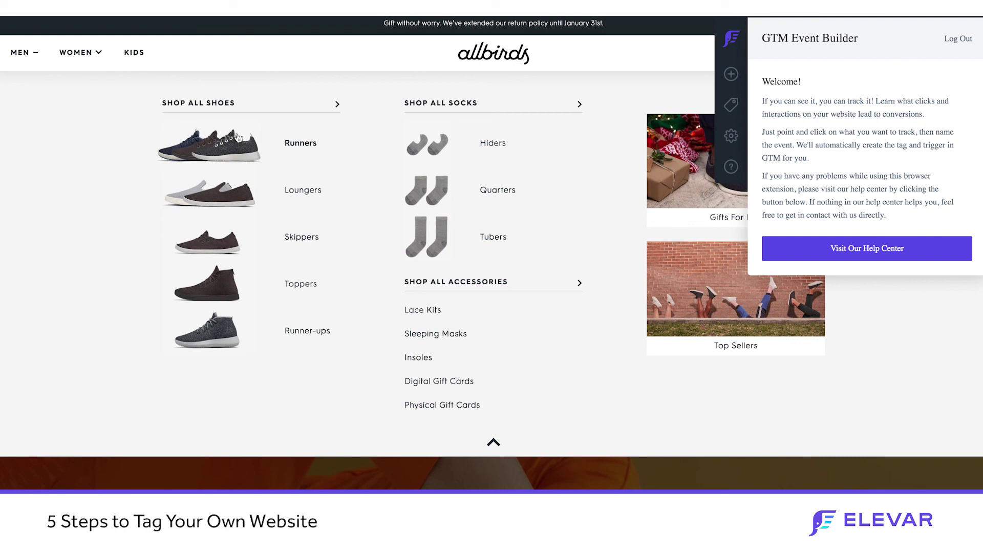
pyautogui.click(215, 103)
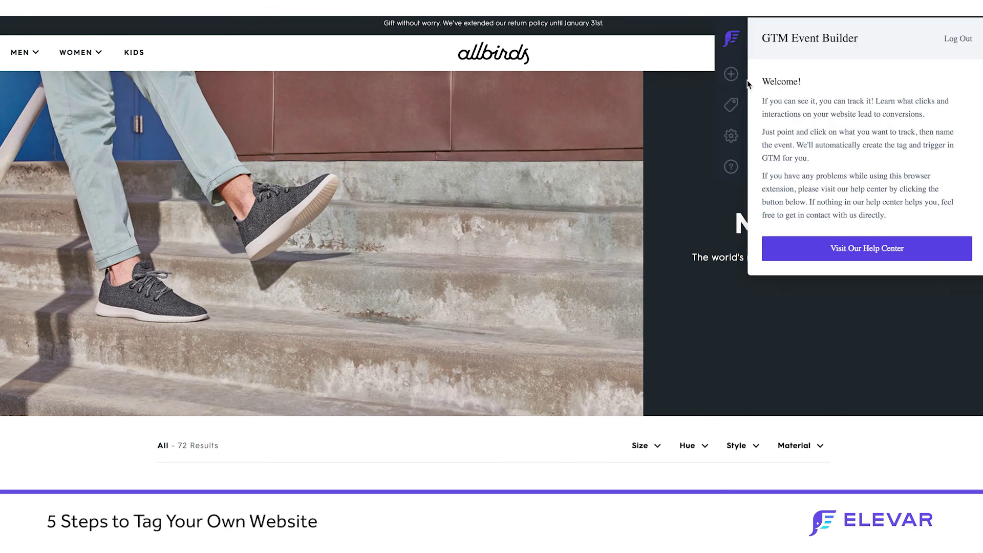
# Explore creating a click-triggered event on the men's shoes collection page and return to the list of created events
pyautogui.click(732, 74)
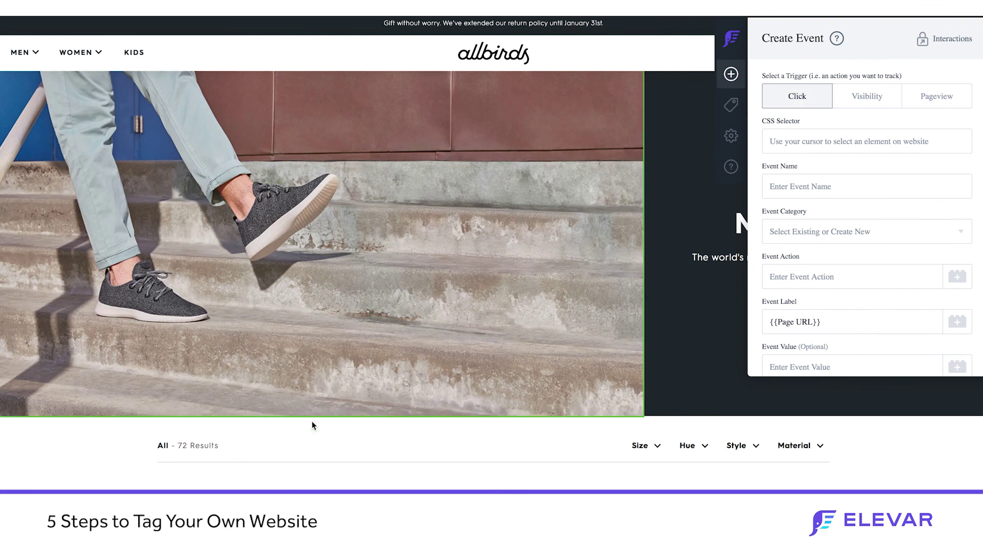
pyautogui.scroll(-1, 287, 421)
pyautogui.click(589, 426)
pyautogui.scroll(-3, 859, 219)
pyautogui.click(867, 333)
pyautogui.click(732, 106)
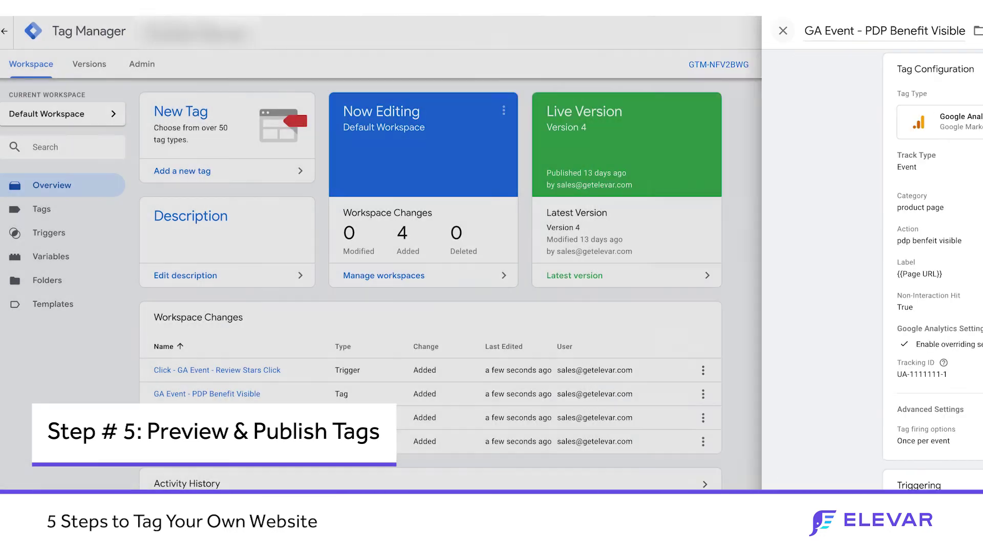
# Switch to Google Tag Manager, close the "GA Event - PDP Benefit Visible" tag and preview the Default Workspace
pyautogui.click(251, 76)
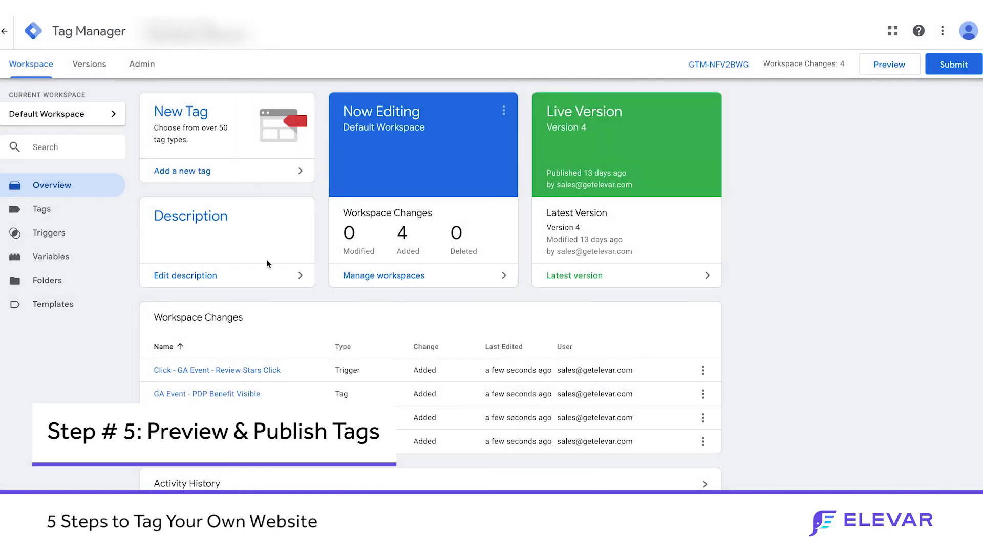
pyautogui.click(871, 70)
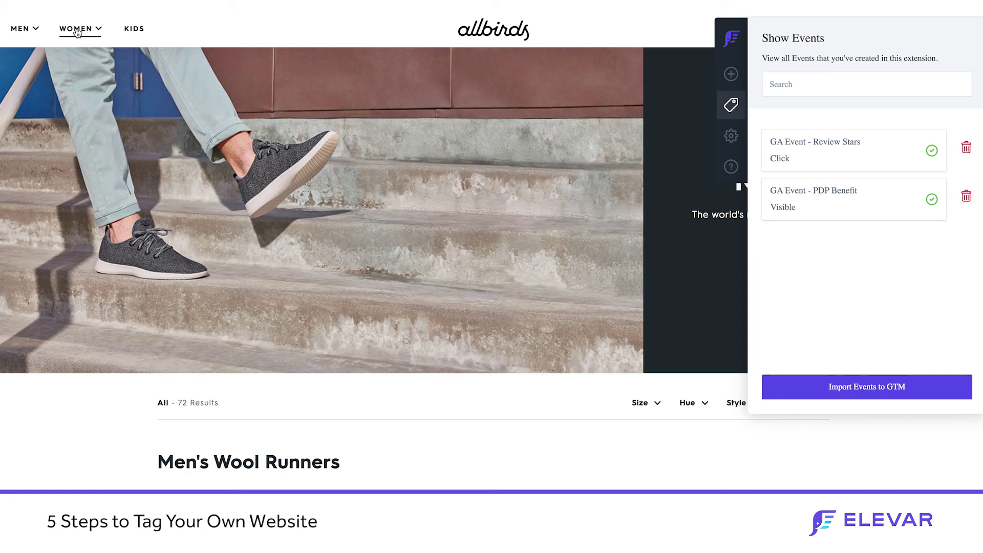
# Open the browser's developer console on the men's shoes collection page and clear its log
pyautogui.rightClick(389, 271)
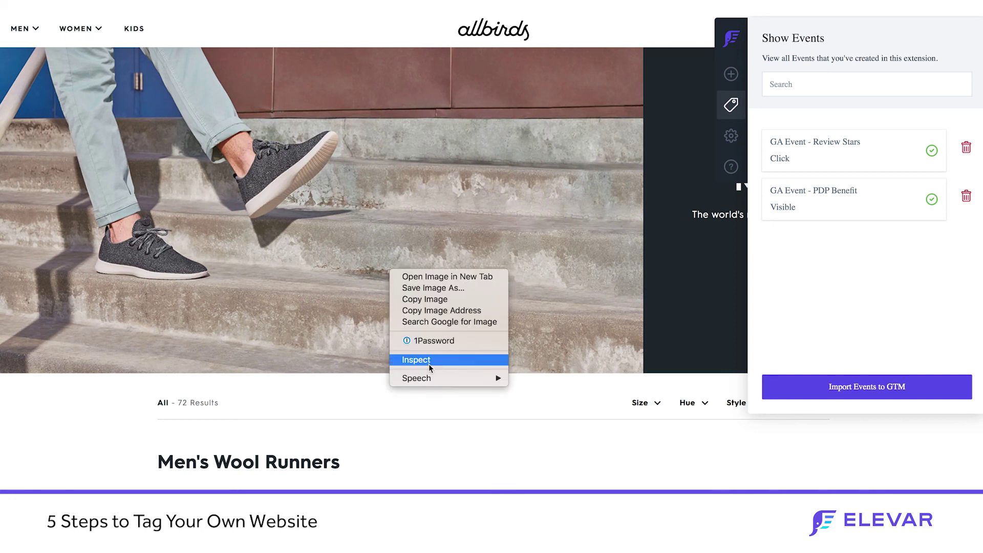
pyautogui.click(429, 365)
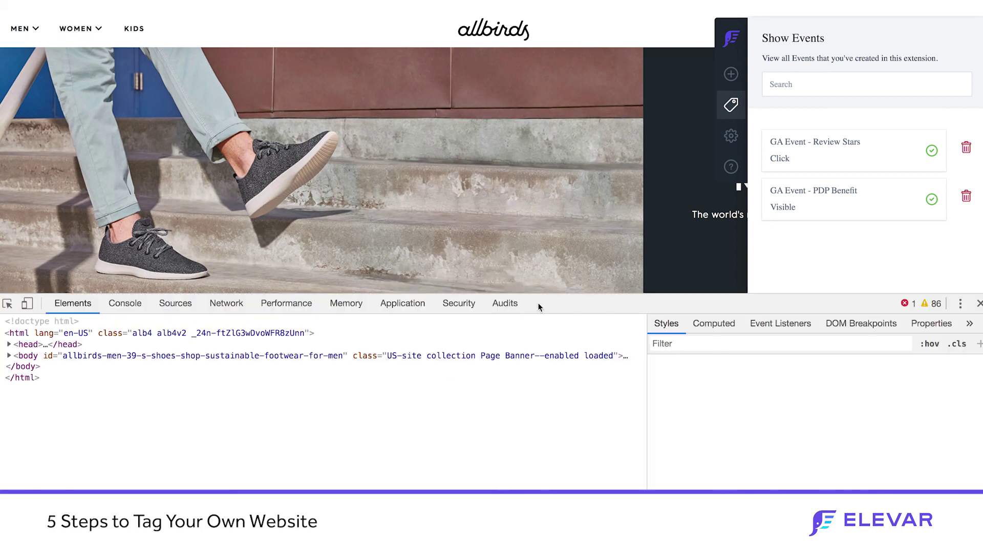
pyautogui.click(125, 303)
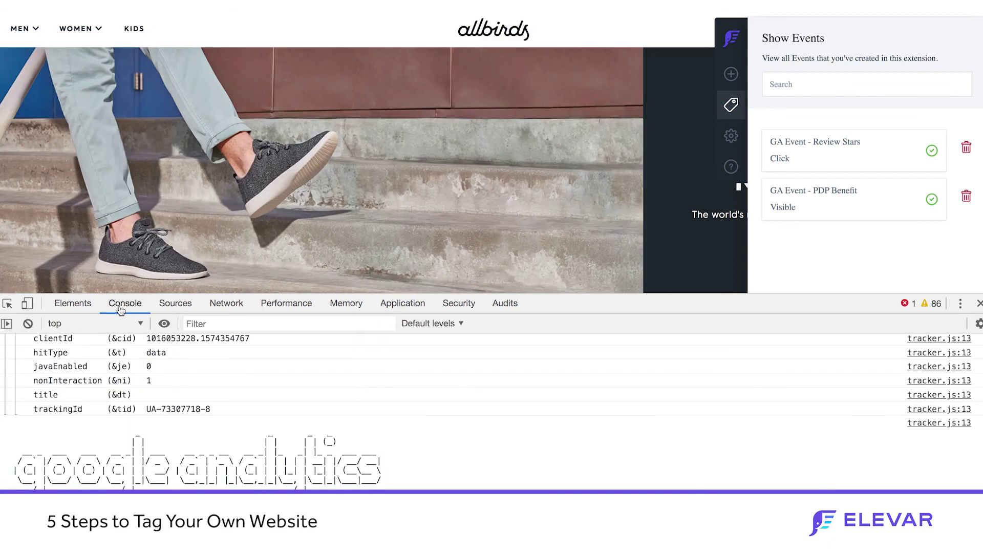
pyautogui.click(27, 324)
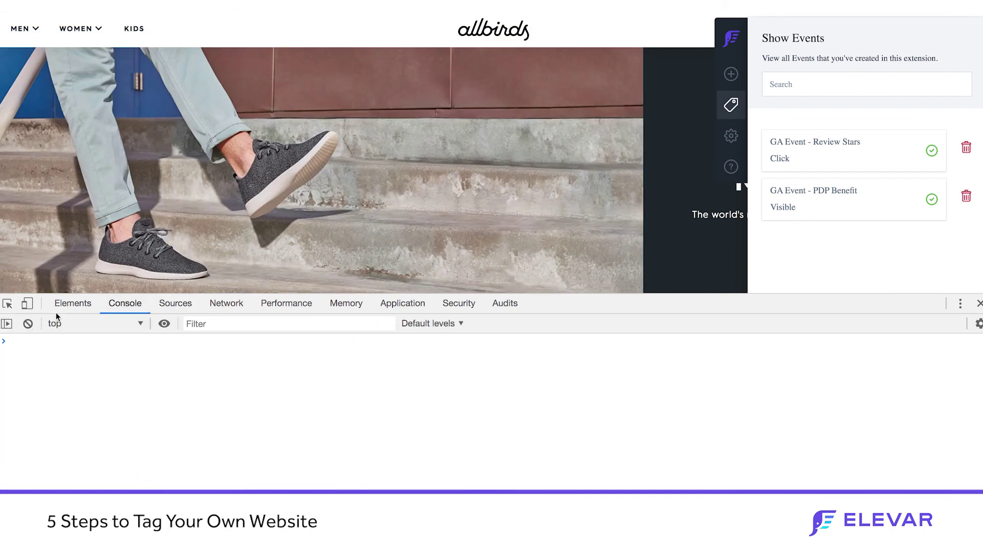
# Expand and collapse the Women navigation menu, examining the event action, category and label logged in the console
pyautogui.click(82, 28)
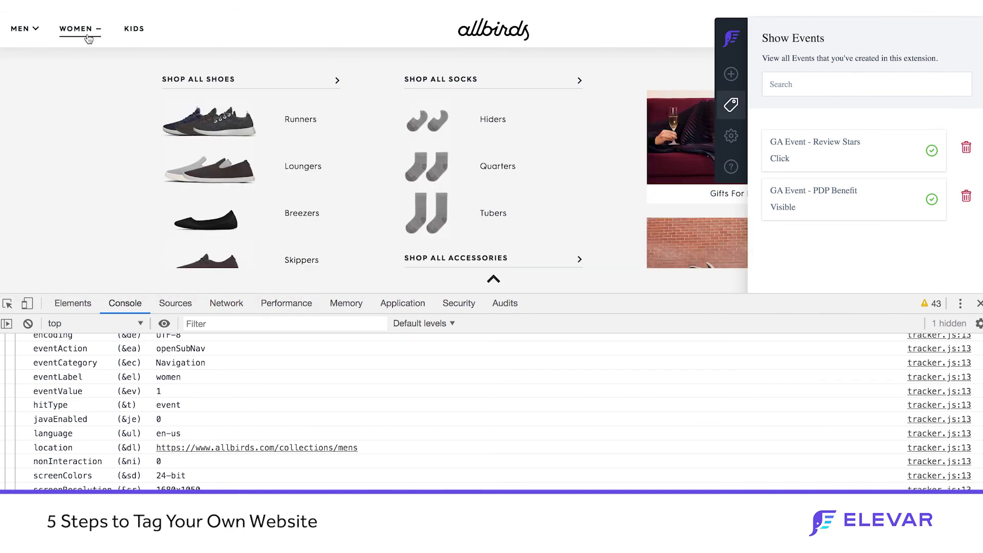
pyautogui.scroll(3, 281, 413)
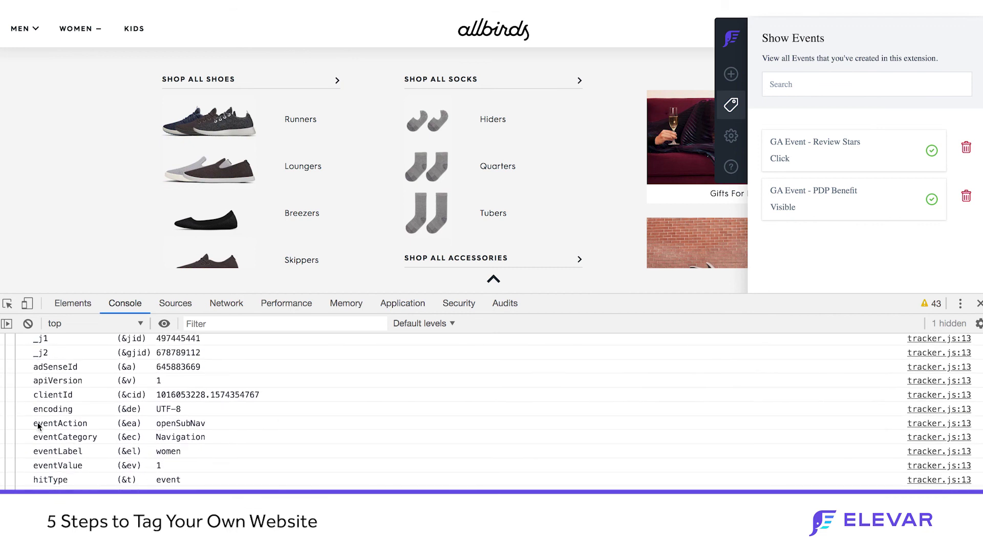
pyautogui.click(94, 32)
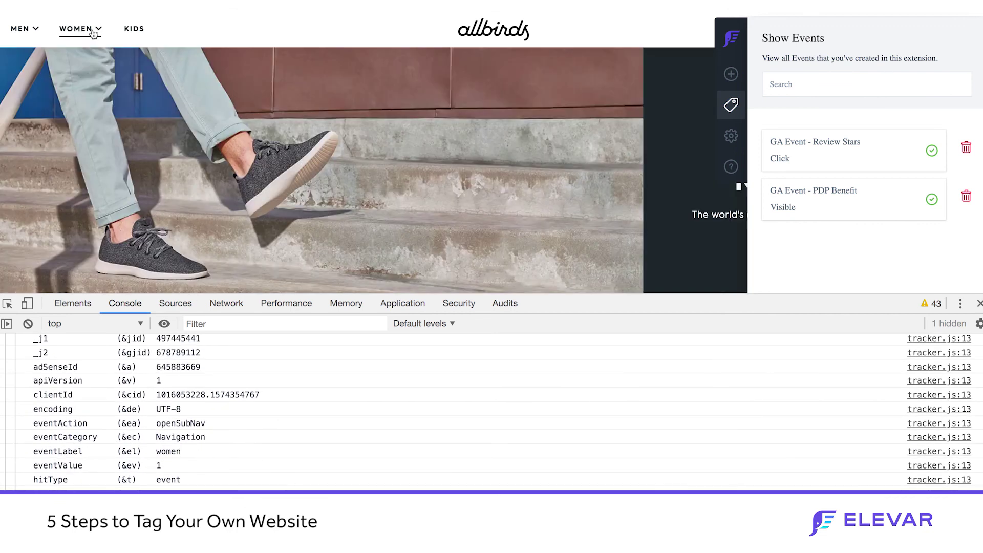